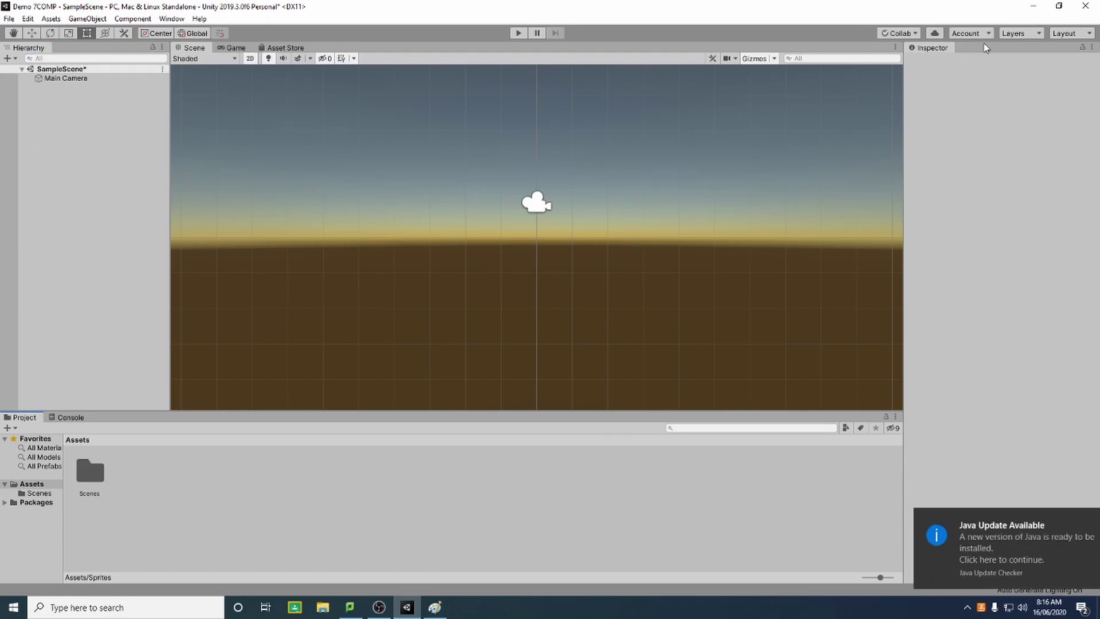
# Dismiss the Java Update Available notice covering the SampleScene
pyautogui.click(1084, 522)
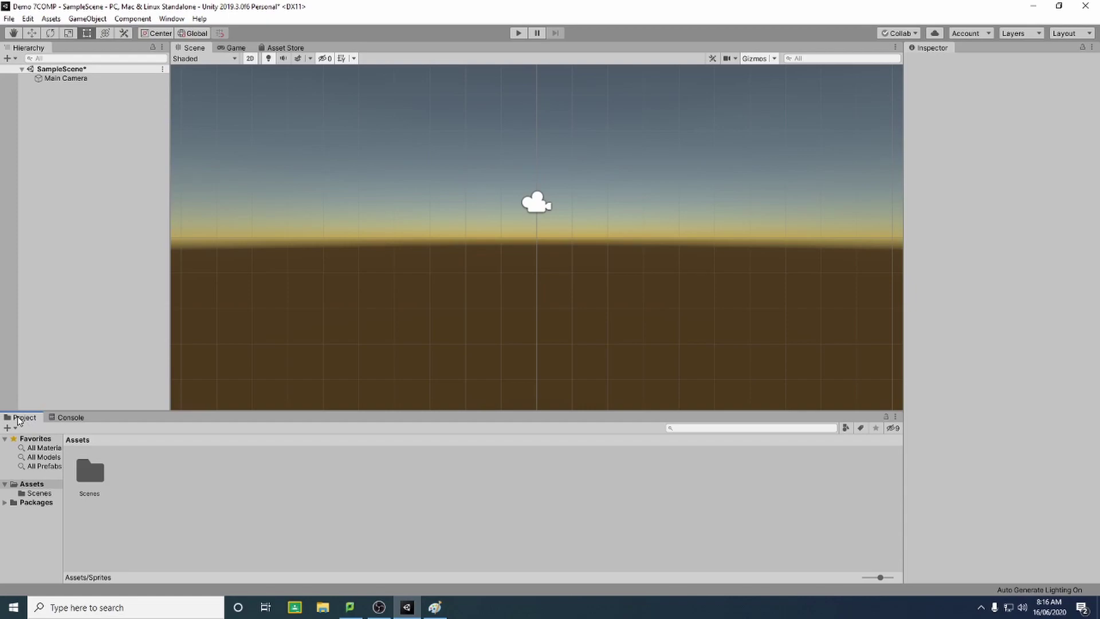
# Dock the Project panel beside the Scene view, widen the scene, and switch Project to One Column Layout
pyautogui.moveTo(23, 423); pyautogui.dragTo(812, 198)
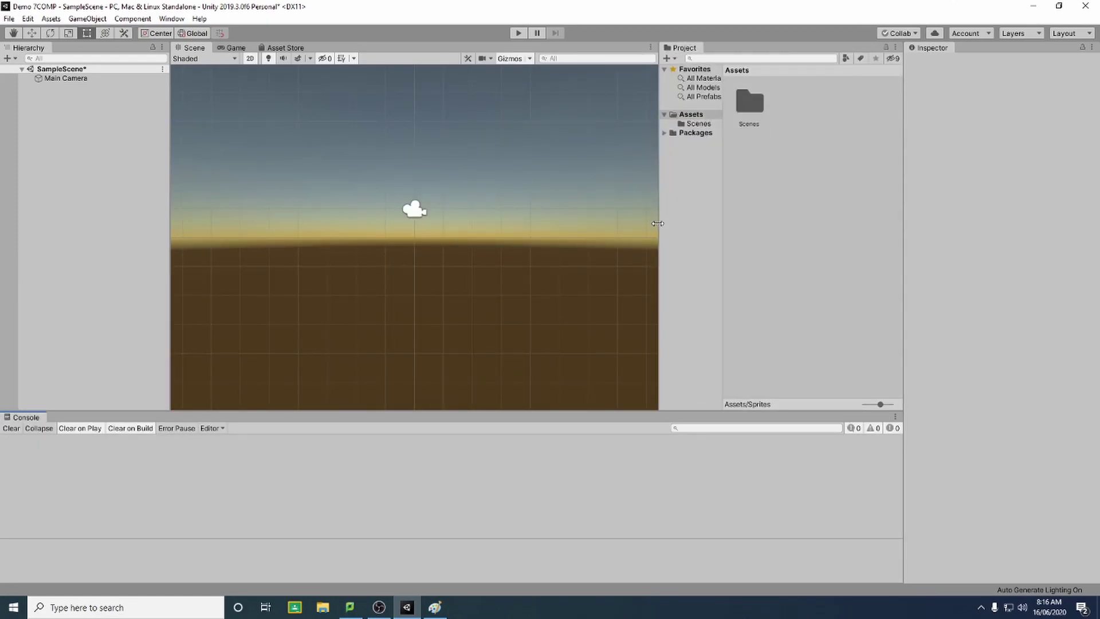
pyautogui.moveTo(658, 215); pyautogui.dragTo(772, 193)
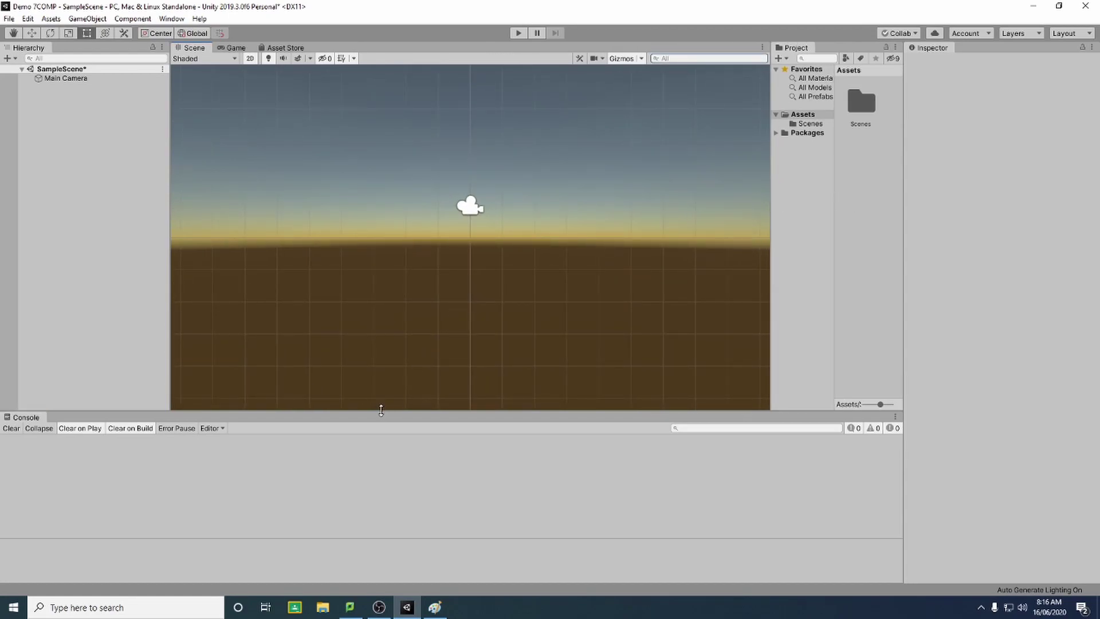
pyautogui.moveTo(381, 411); pyautogui.dragTo(381, 500)
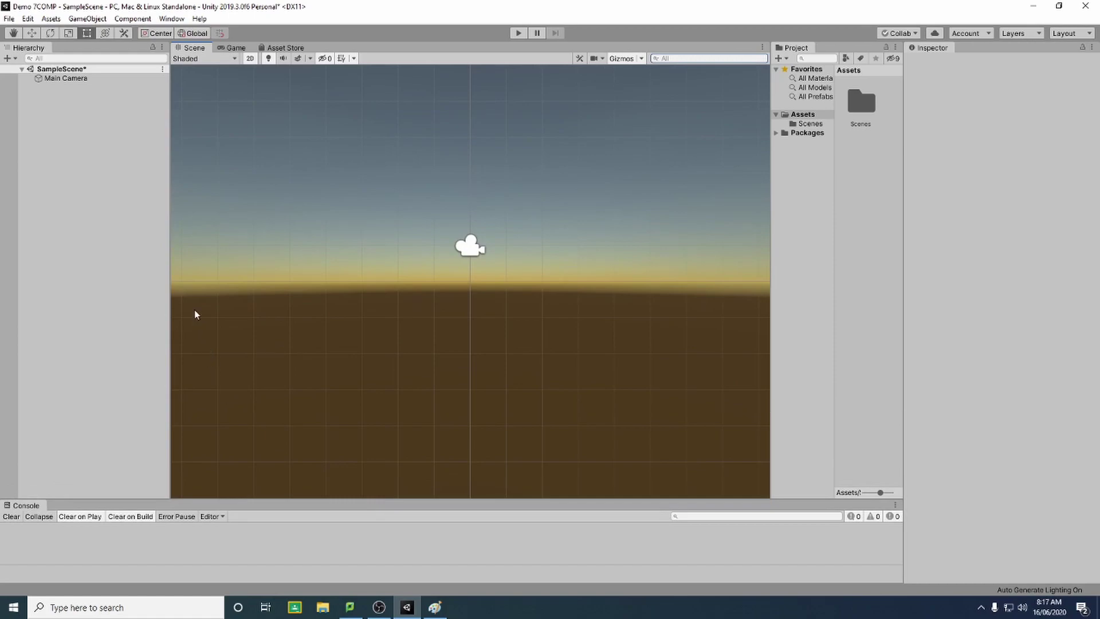
pyautogui.moveTo(167, 261); pyautogui.dragTo(135, 262)
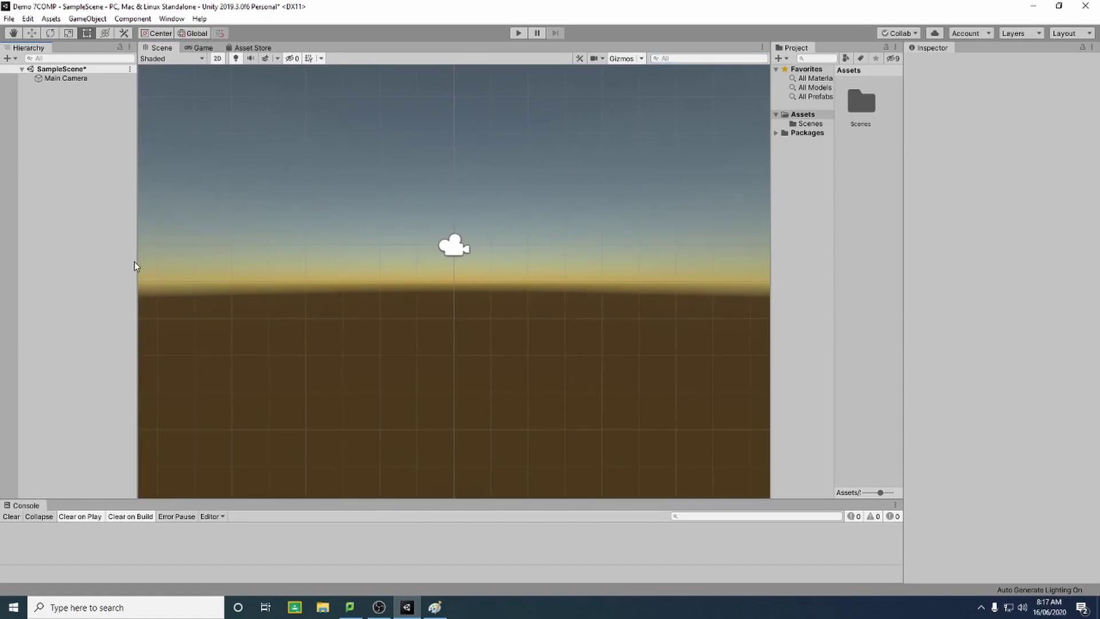
pyautogui.rightClick(793, 51)
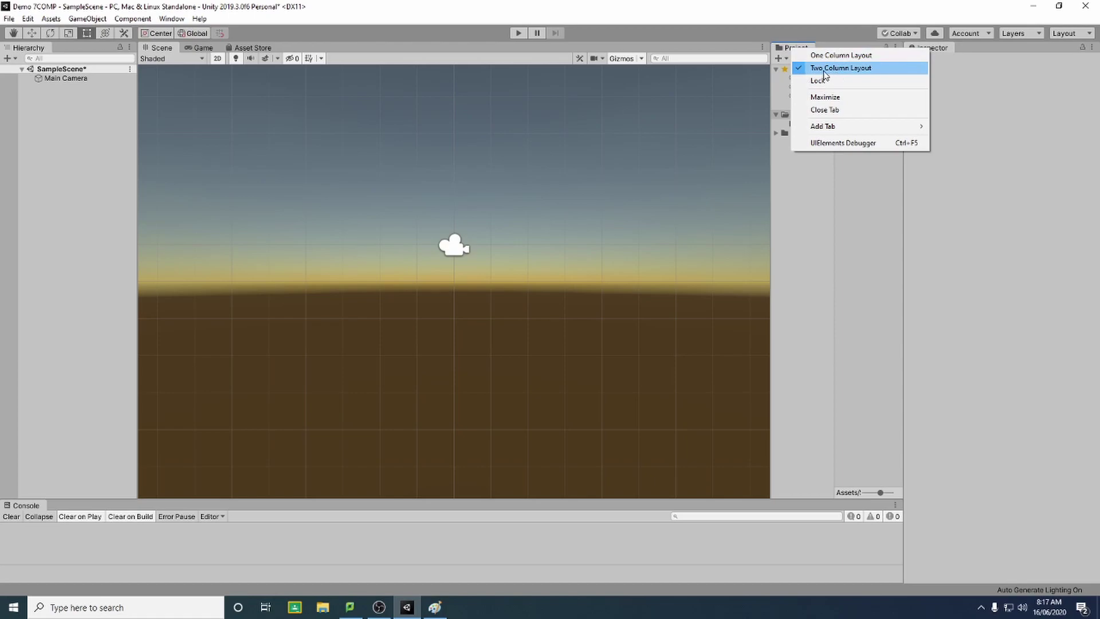
pyautogui.click(848, 56)
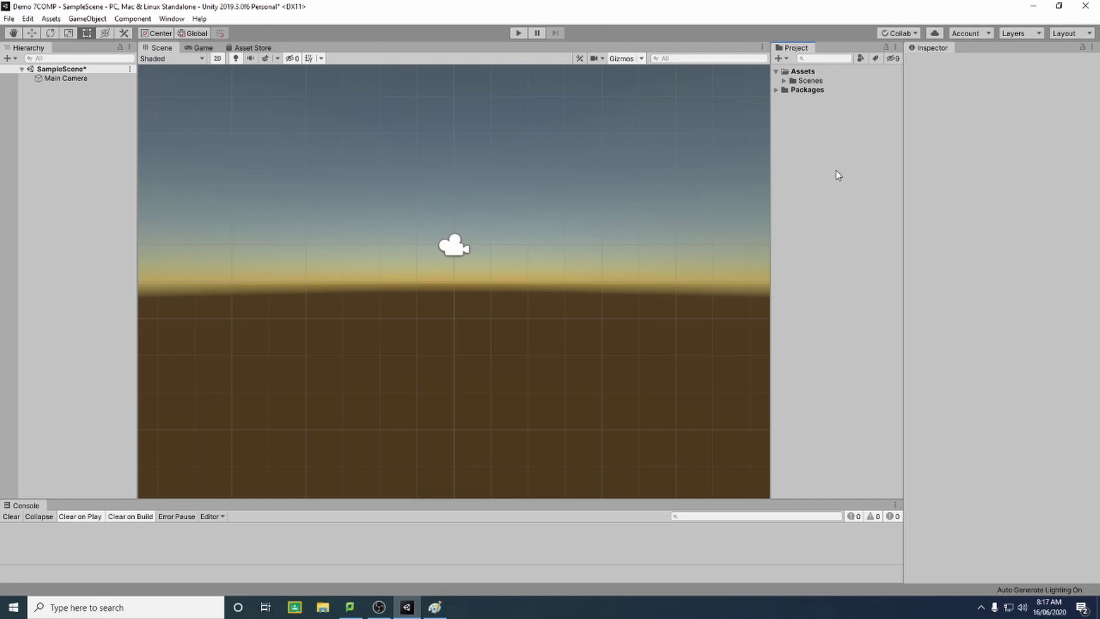
# Create a Scripts folder under Assets
pyautogui.click(779, 58)
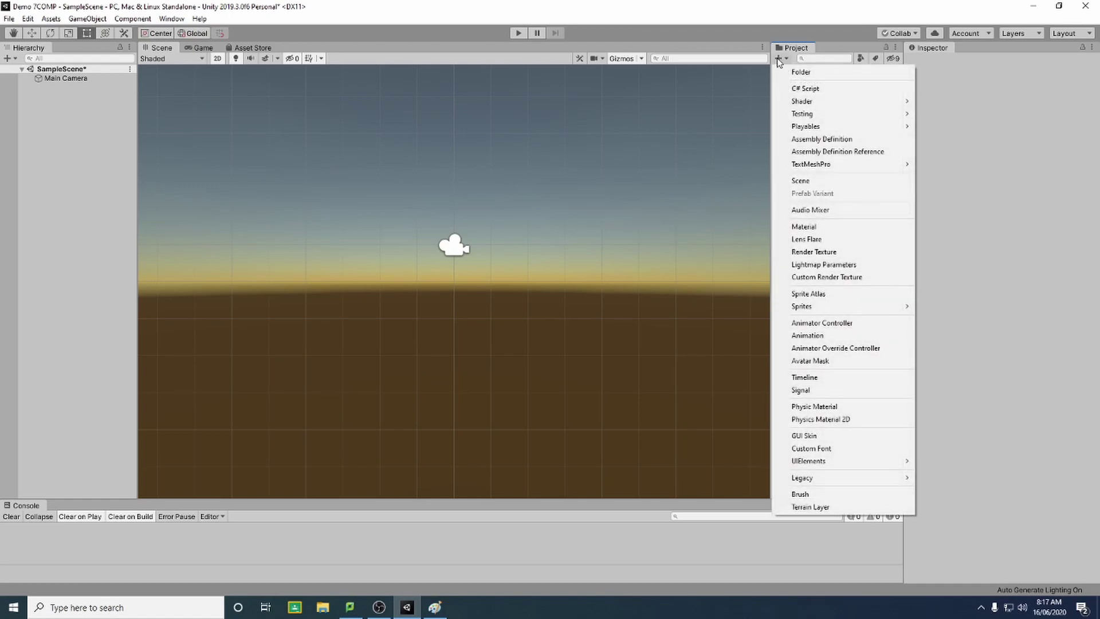
pyautogui.click(821, 73)
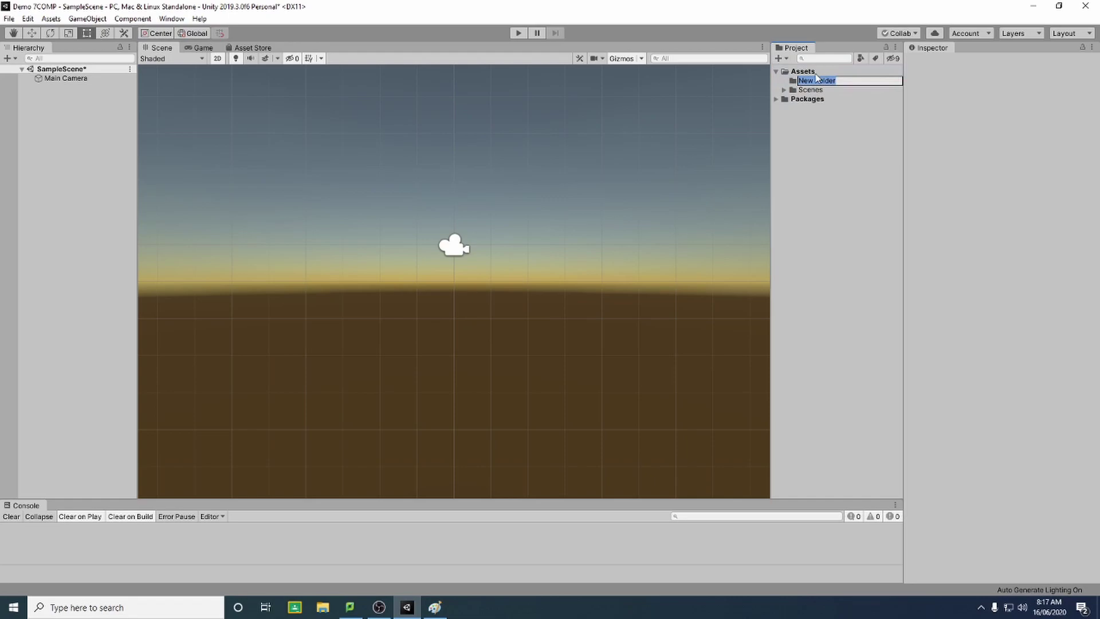
pyautogui.write('Scripts')
pyautogui.press('Return')
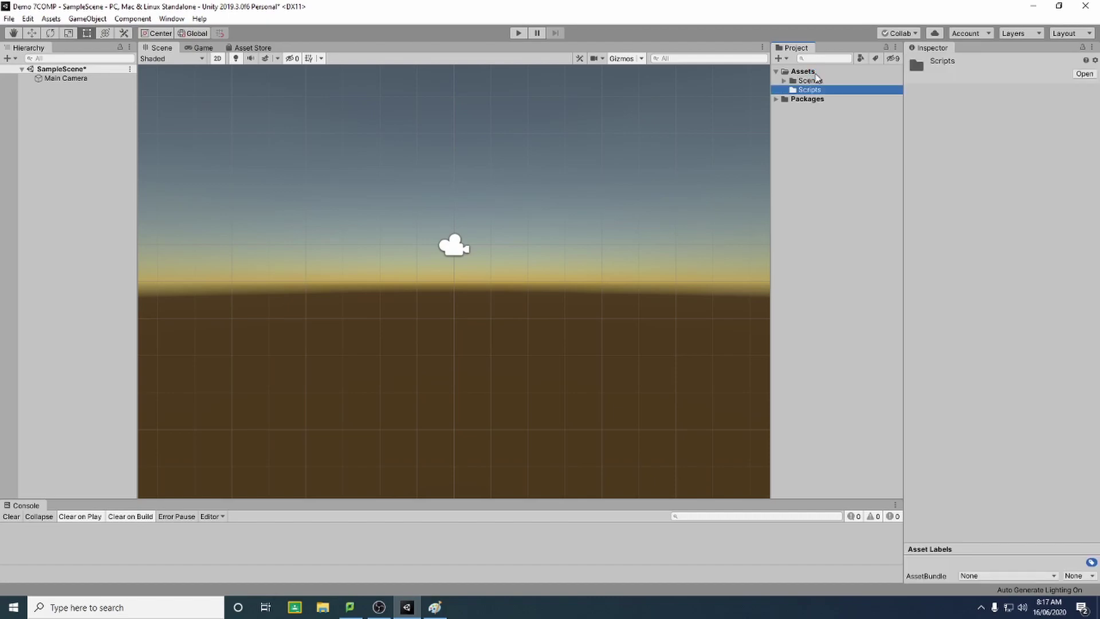
# Add an Animations folder under Assets
pyautogui.click(812, 73)
pyautogui.rightClick(803, 73)
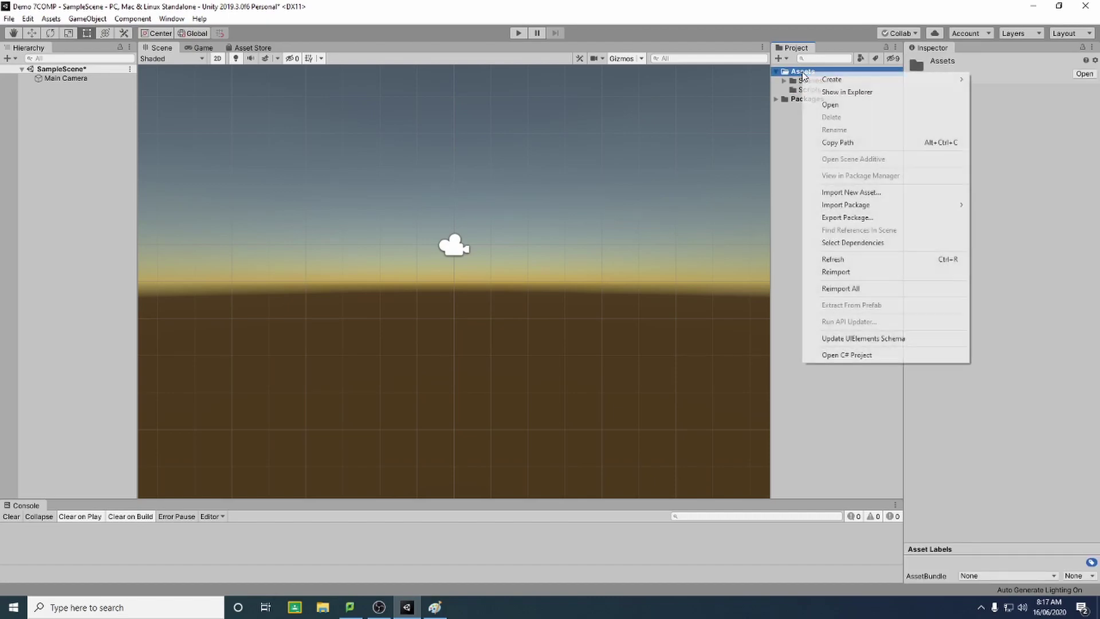
pyautogui.moveTo(827, 82)
pyautogui.click(769, 81)
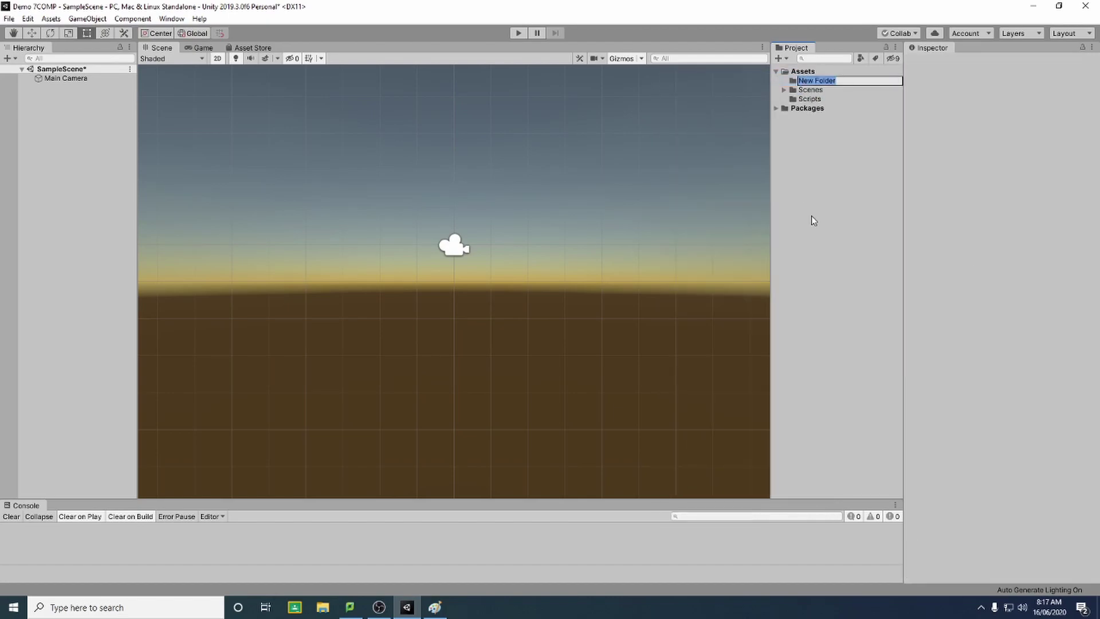
pyautogui.write('Animations')
pyautogui.click(811, 220)
# Add a Sprites folder under Assets
pyautogui.rightClick(810, 73)
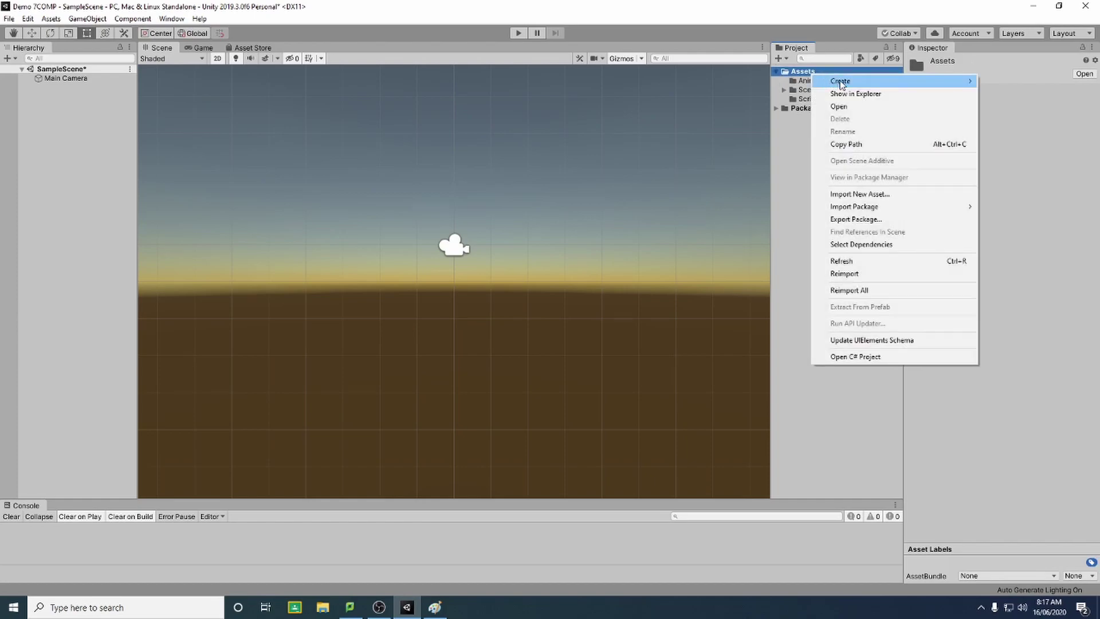
pyautogui.moveTo(825, 81)
pyautogui.click(770, 81)
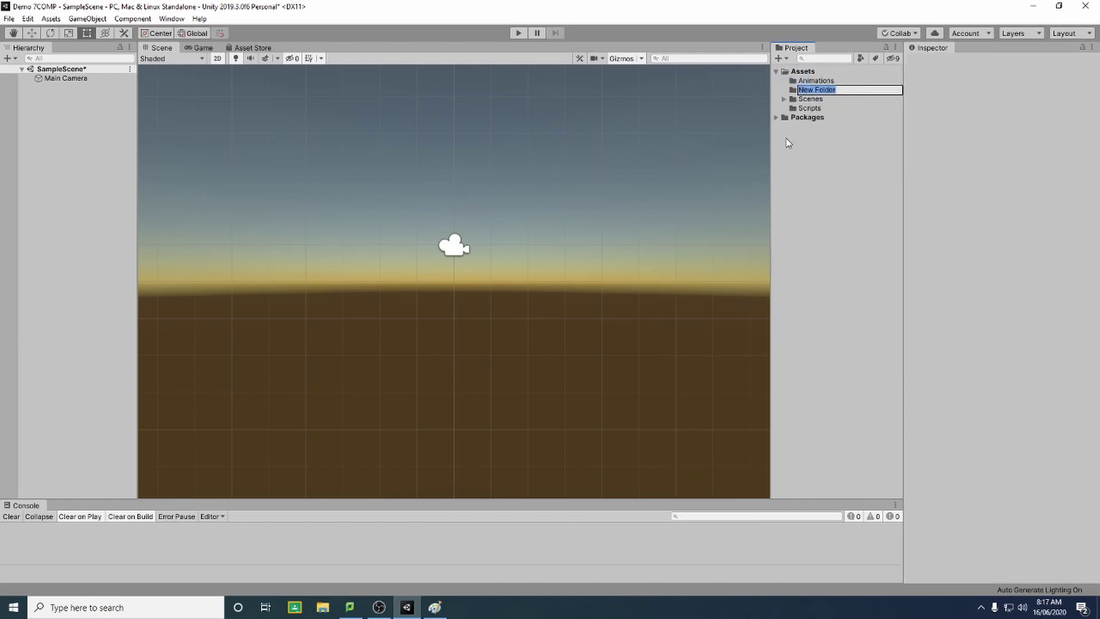
pyautogui.write('Sprites')
pyautogui.press('Return')
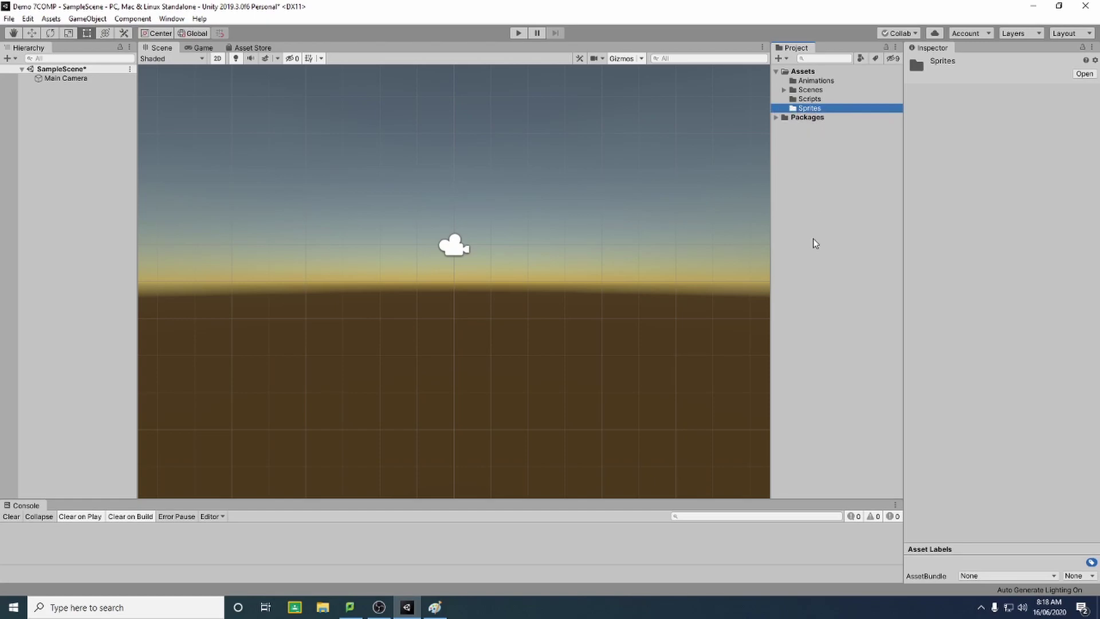
# Drag the ken sprtie PNG from Downloads into Unity's Sprites folder, then close File Explorer
pyautogui.click(327, 612)
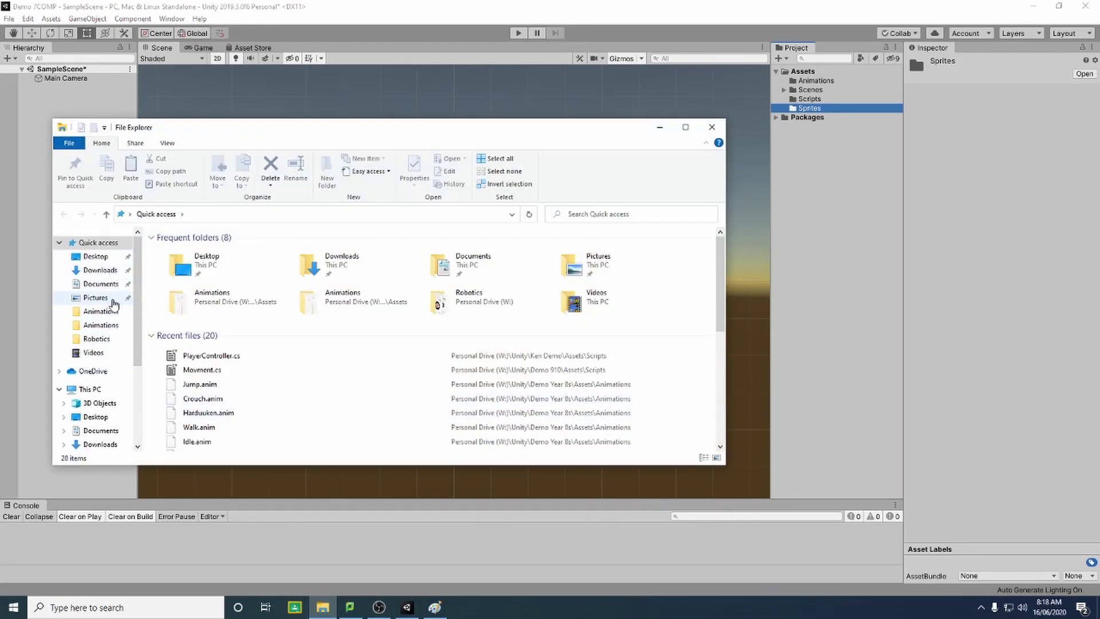
pyautogui.click(101, 270)
pyautogui.scroll(-5, 223, 326)
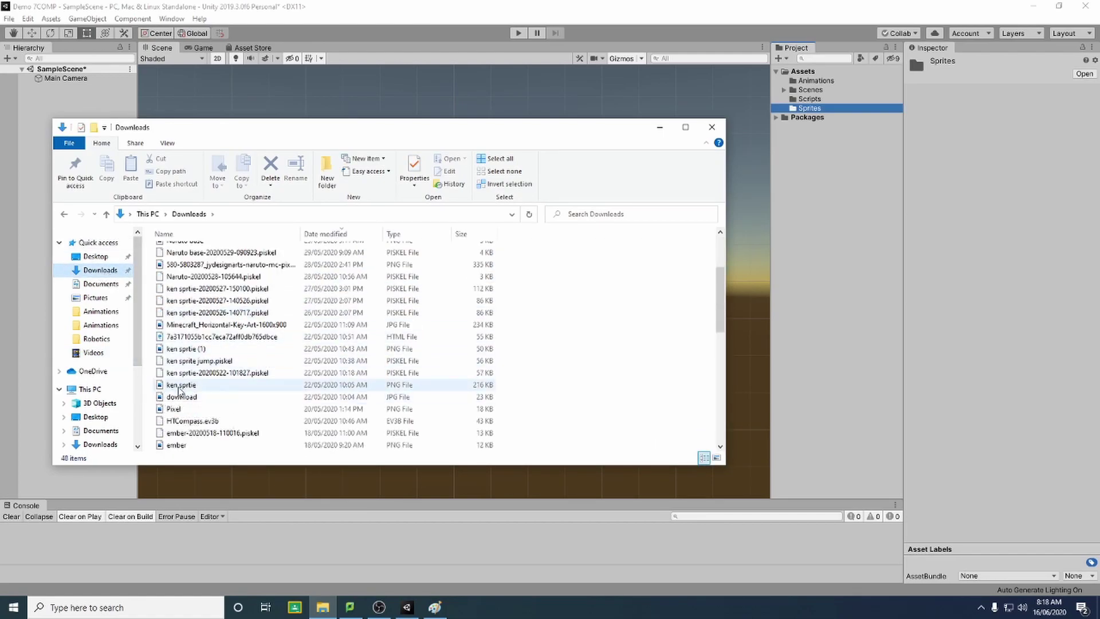
pyautogui.moveTo(173, 387); pyautogui.dragTo(819, 113)
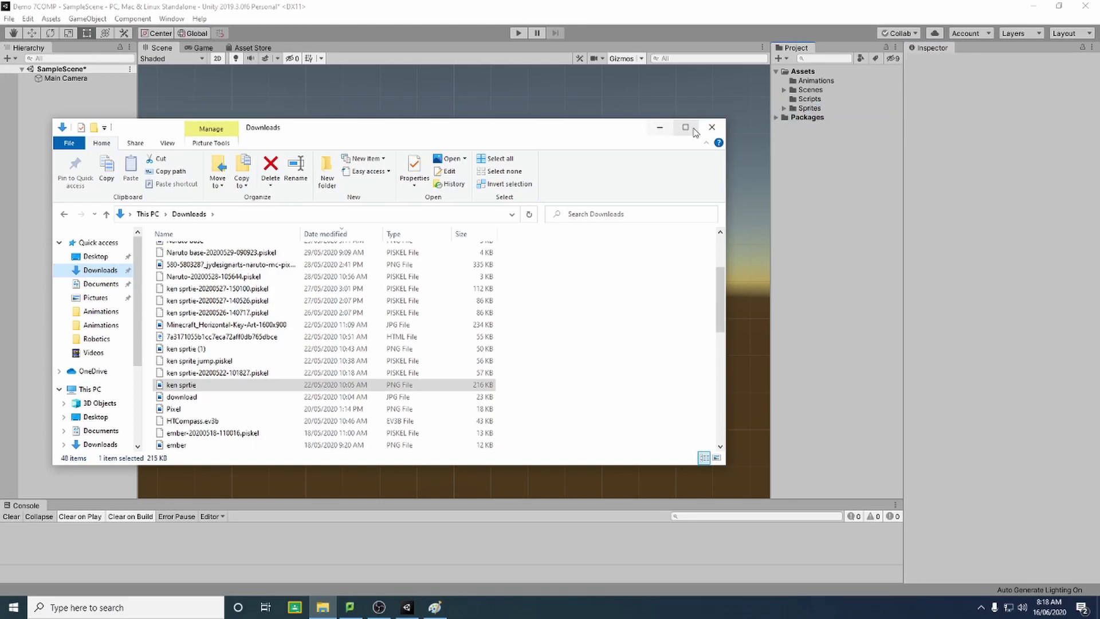
pyautogui.click(660, 127)
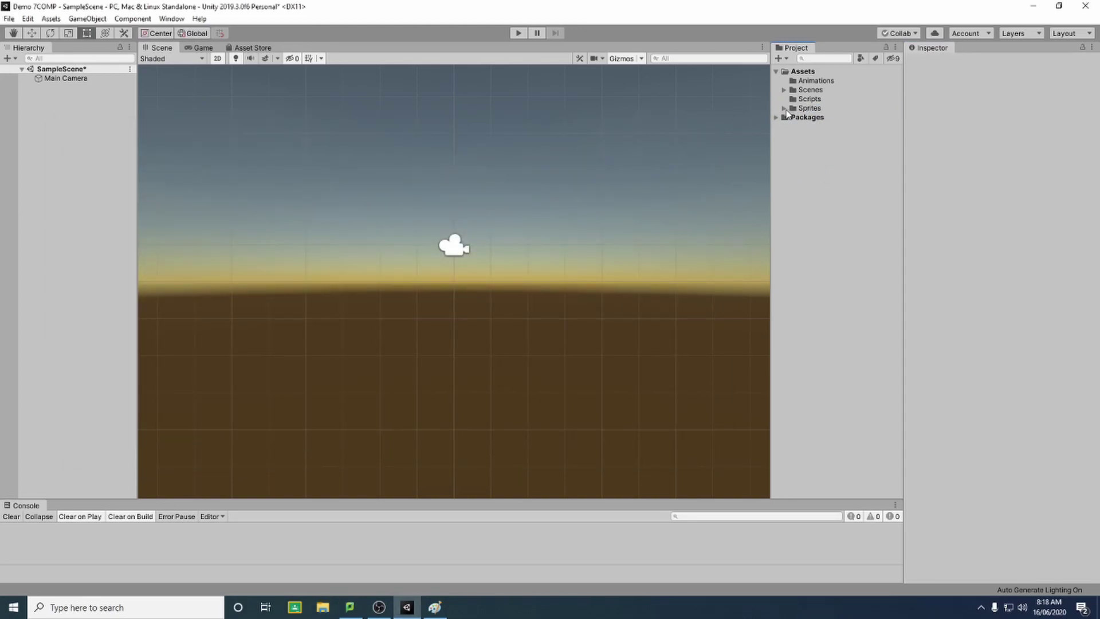
# Set ken sprtie's Texture Type to Sprite (2D and UI) and Sprite Mode to Multiple, then apply
pyautogui.click(784, 109)
pyautogui.click(816, 116)
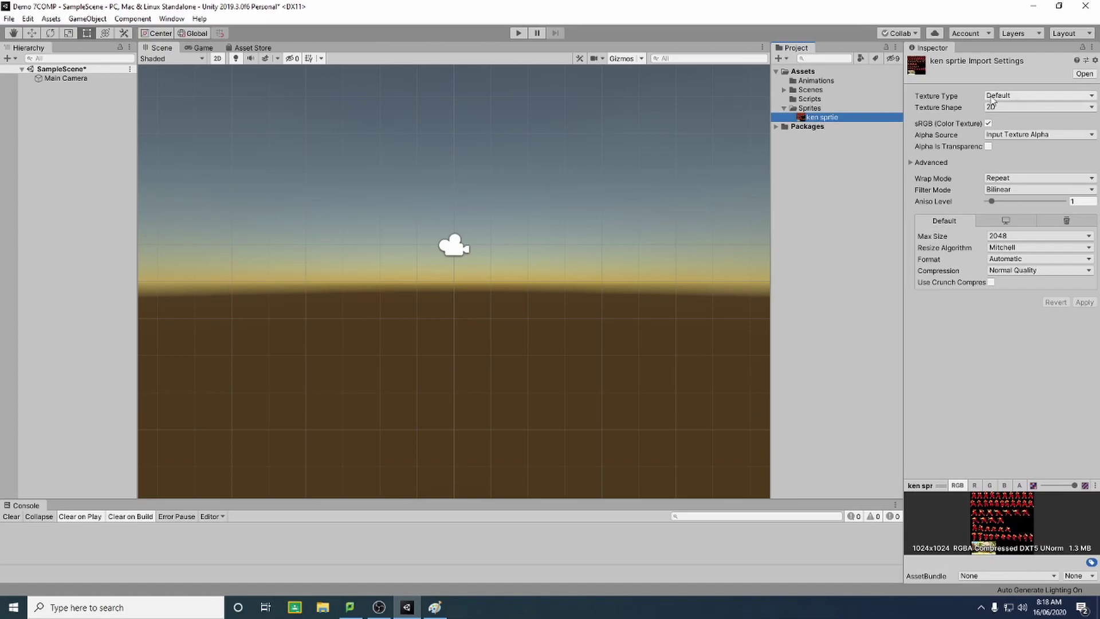
pyautogui.click(1020, 97)
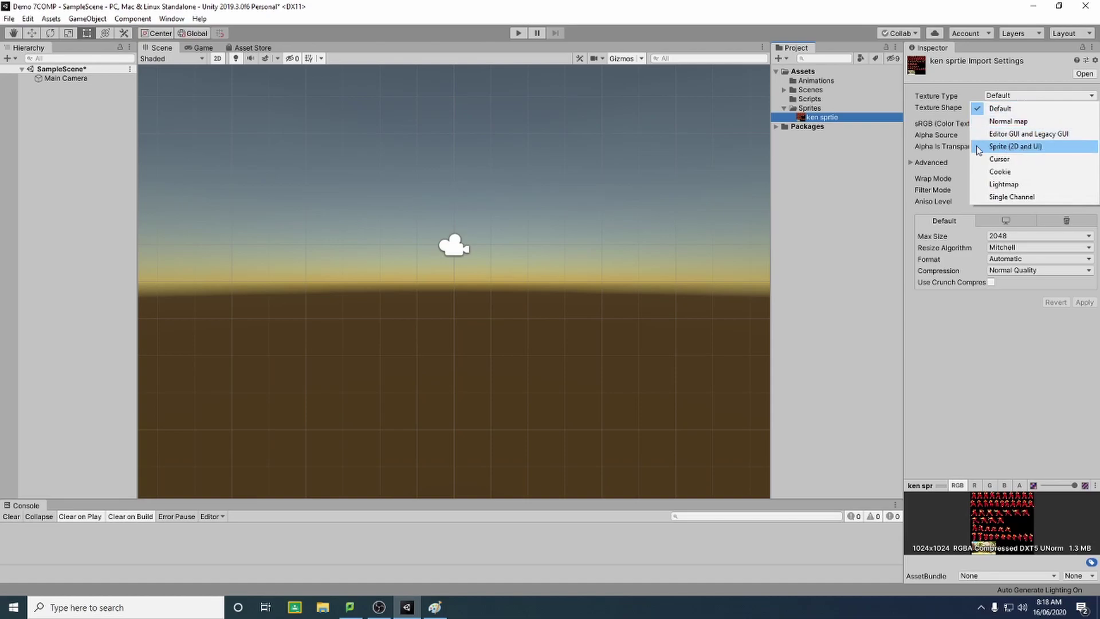
pyautogui.click(1011, 148)
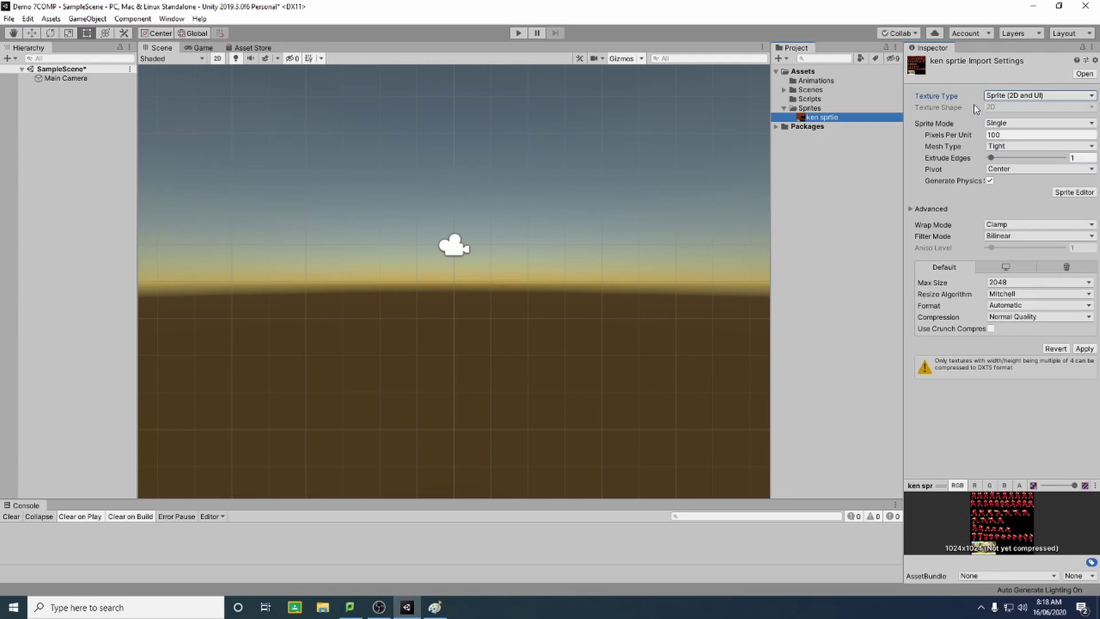
pyautogui.click(1012, 125)
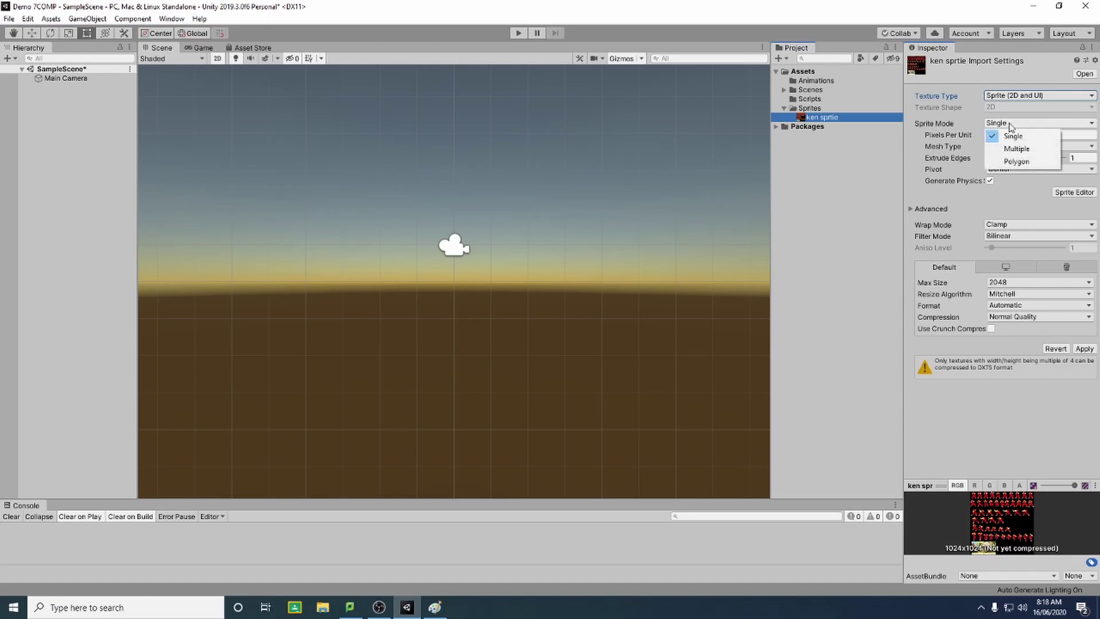
pyautogui.click(1020, 149)
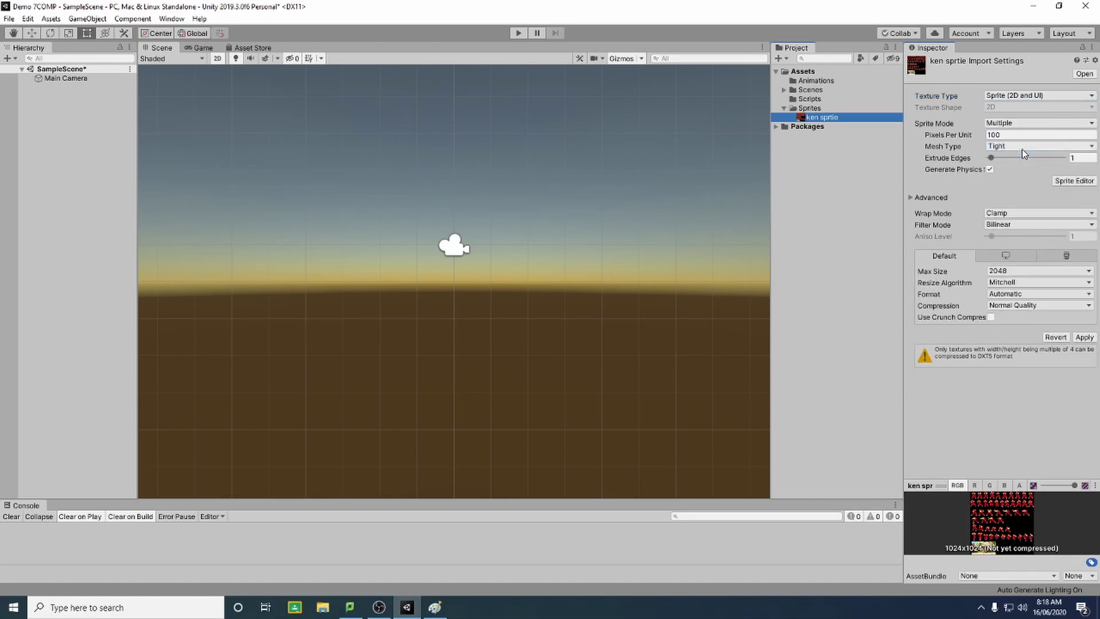
pyautogui.click(1084, 337)
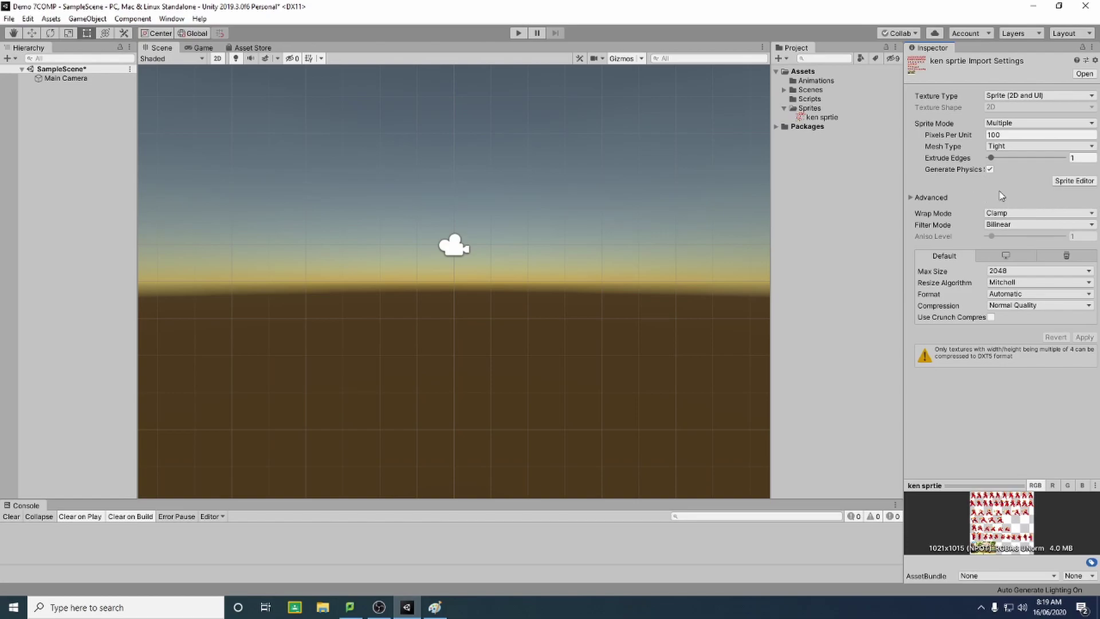
# In the Sprite Editor, slice the sheet Automatic with a Bottom pivot and apply
pyautogui.click(1069, 182)
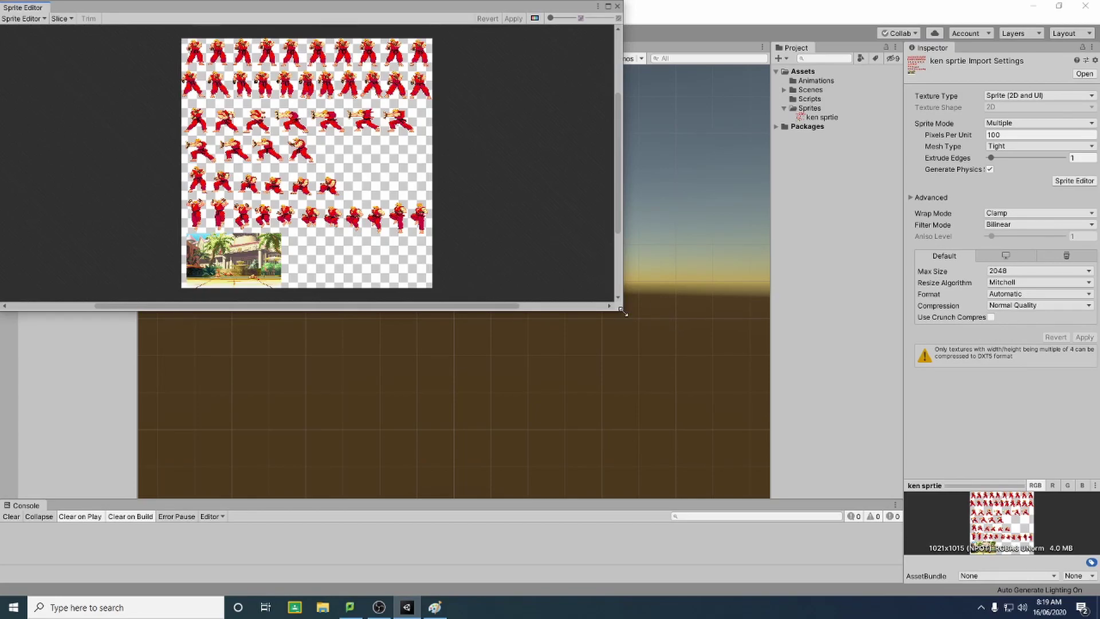
pyautogui.moveTo(622, 309); pyautogui.dragTo(202, 270)
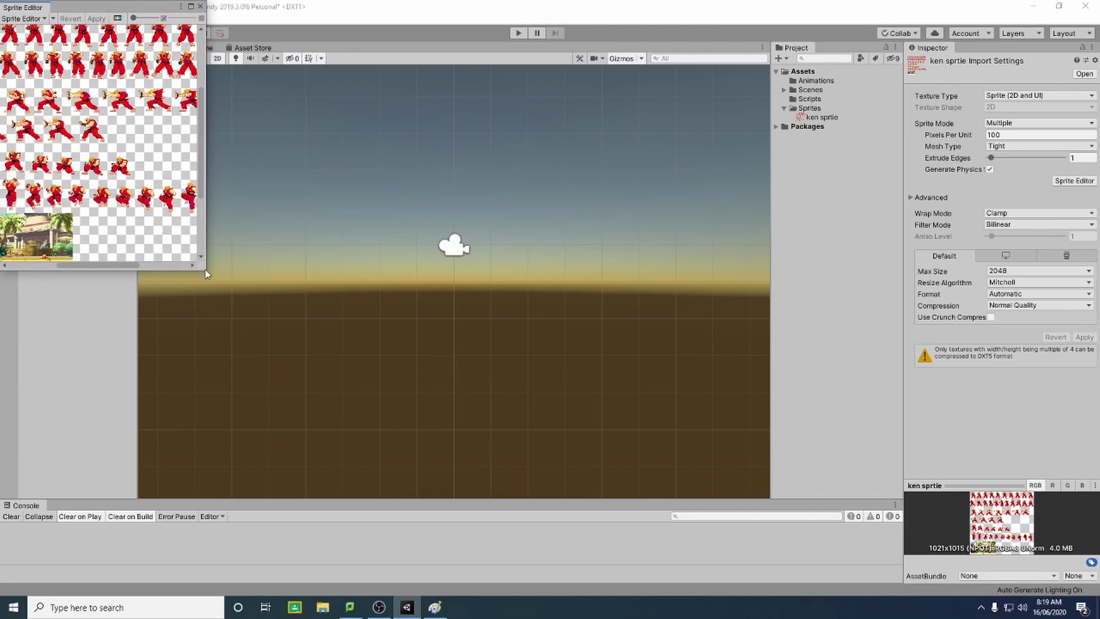
pyautogui.moveTo(205, 273); pyautogui.dragTo(471, 342)
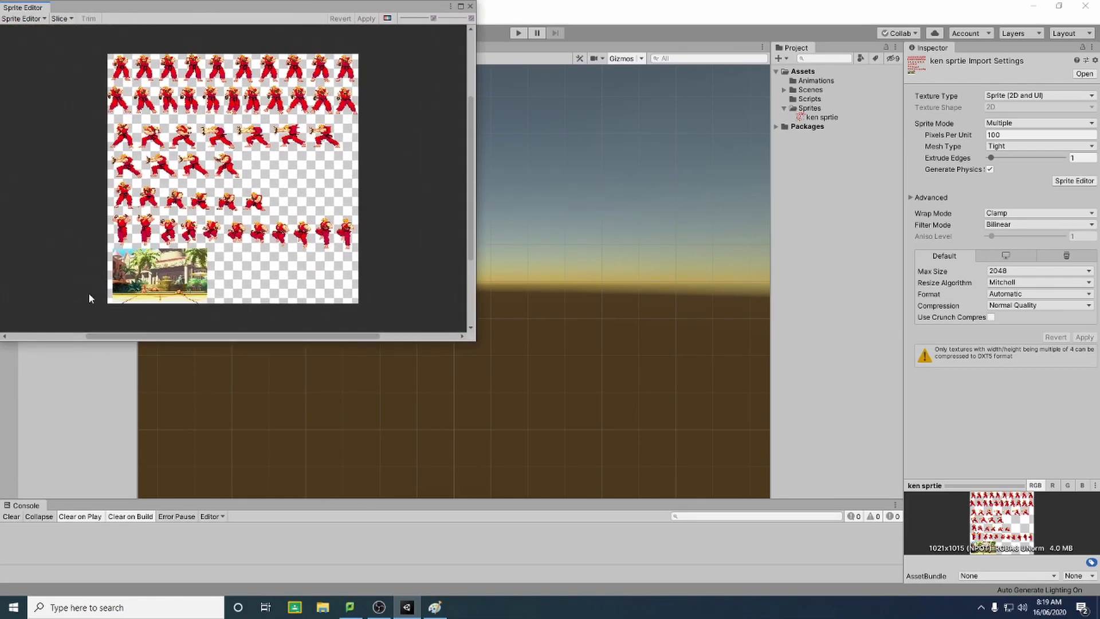
pyautogui.click(63, 20)
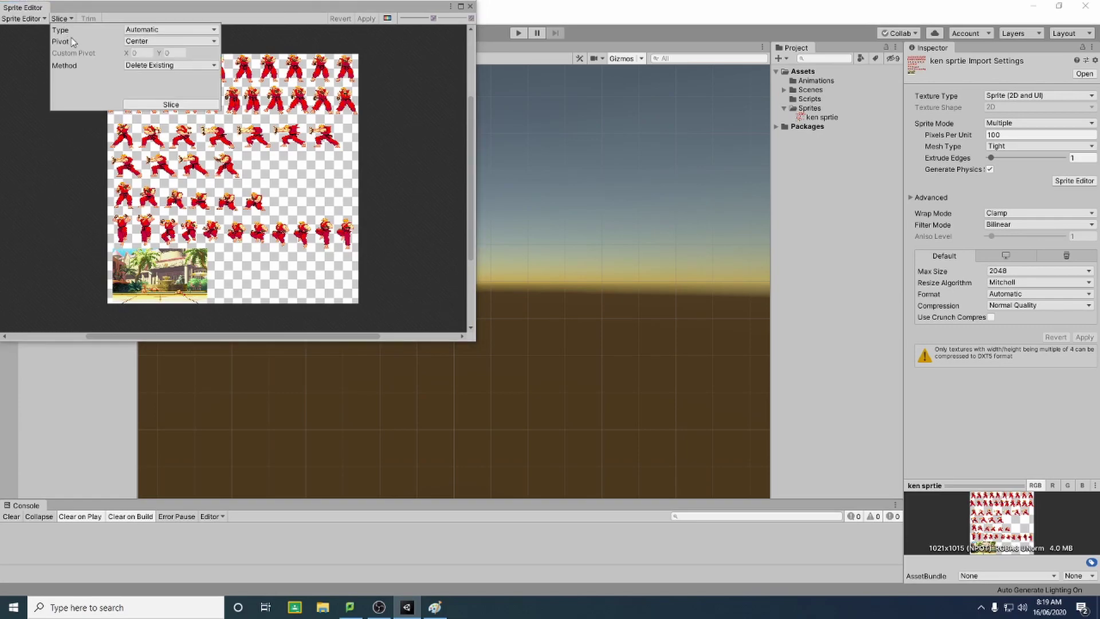
pyautogui.click(155, 39)
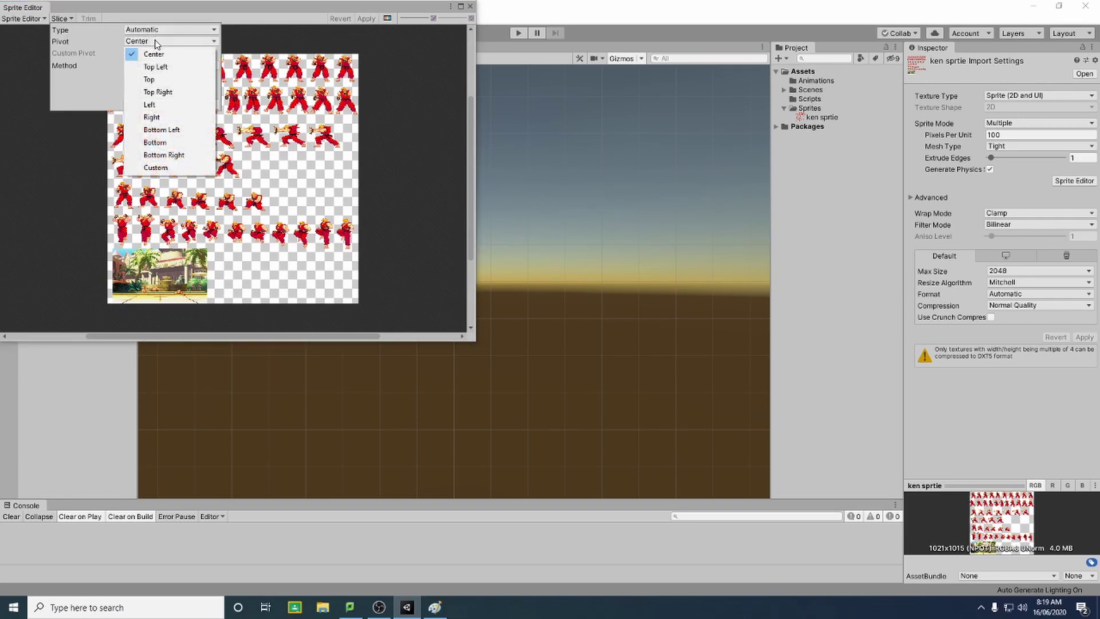
pyautogui.click(170, 146)
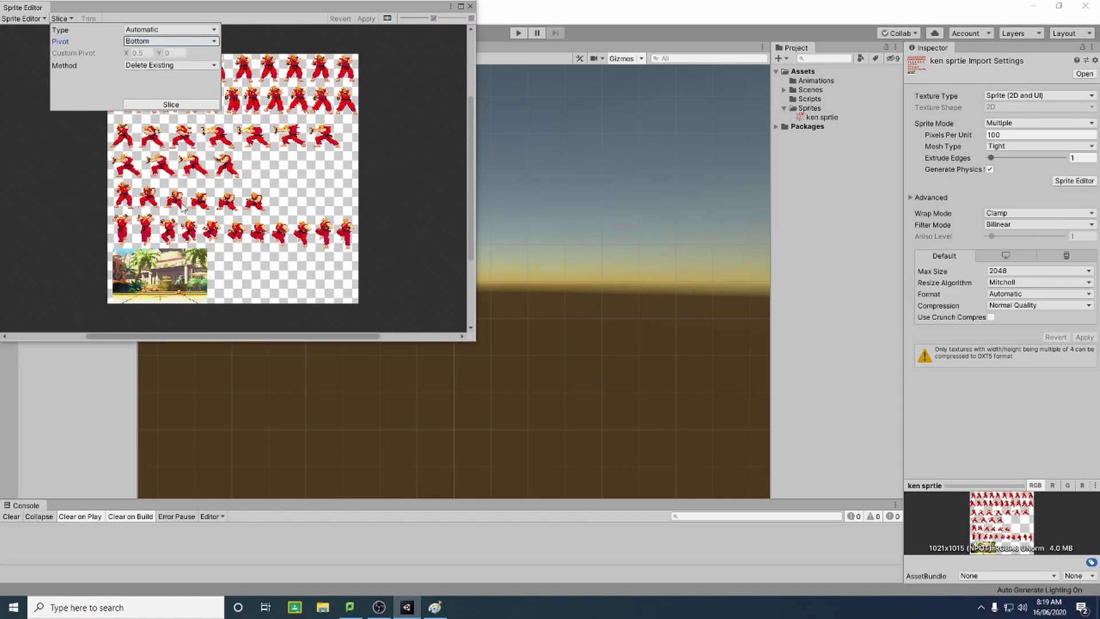
pyautogui.click(153, 106)
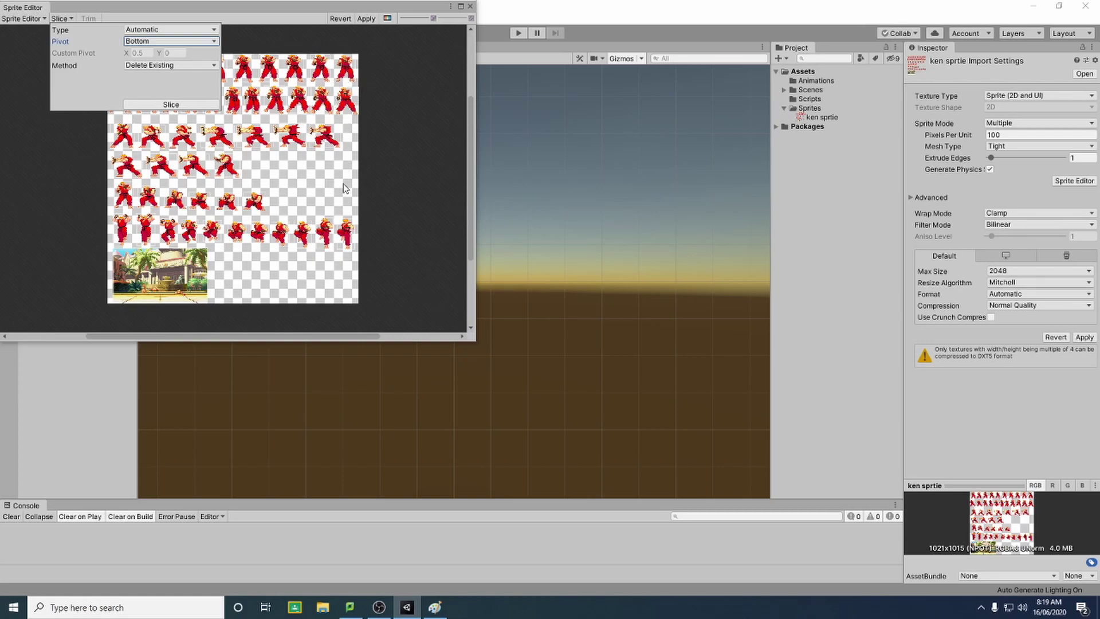
pyautogui.click(365, 20)
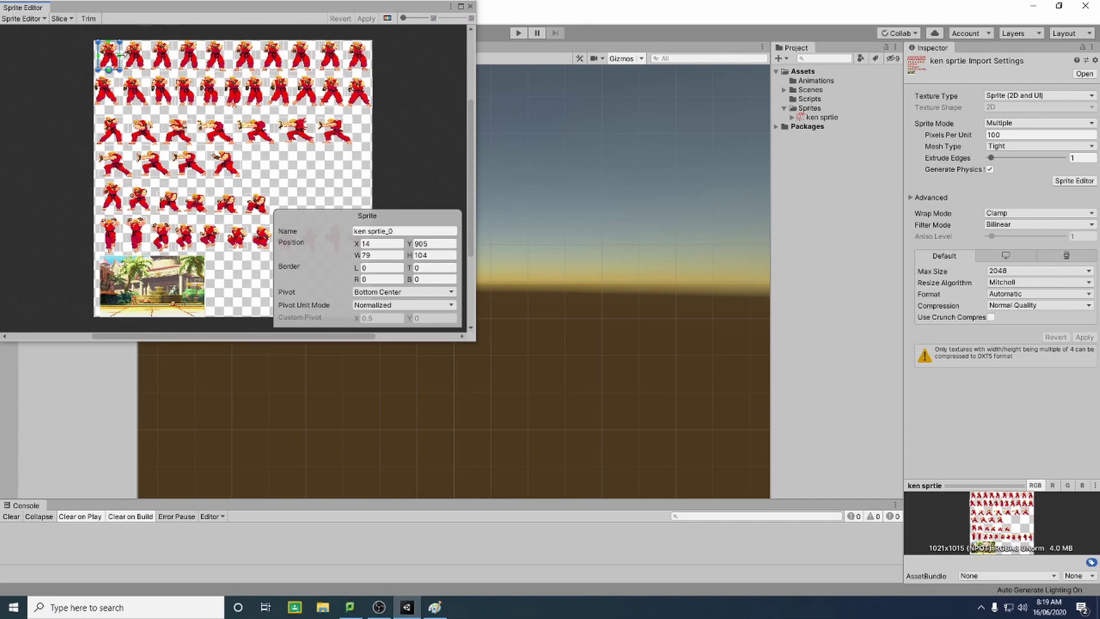
# Check the slice bounds of each frame along the top row of Ken sprites
pyautogui.click(142, 62)
pyautogui.click(163, 63)
pyautogui.click(186, 63)
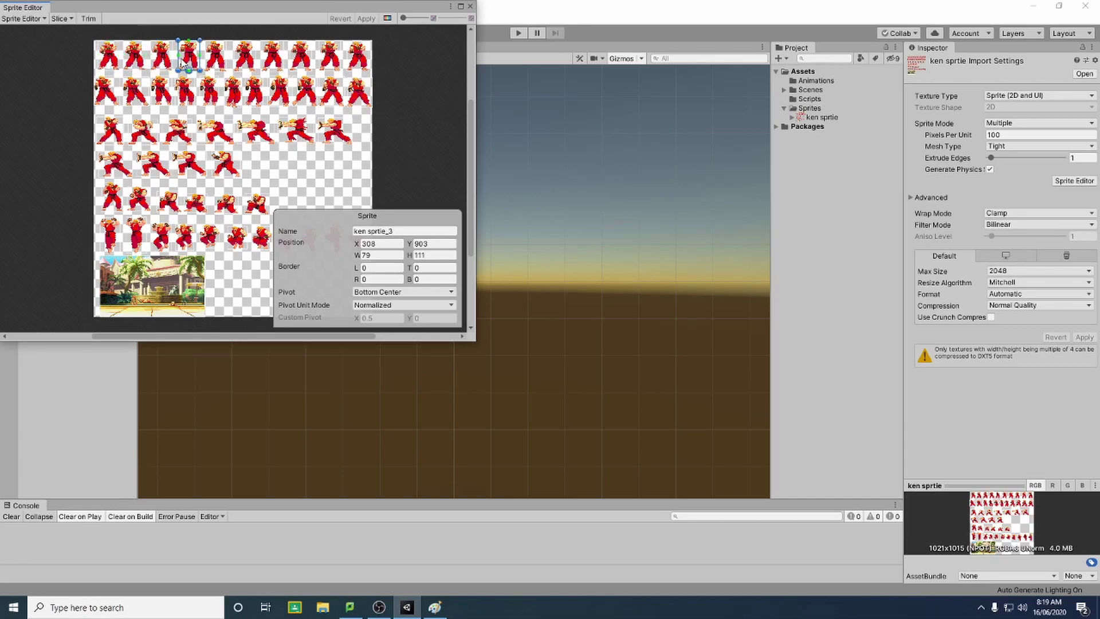
pyautogui.click(218, 59)
pyautogui.click(244, 61)
pyautogui.click(273, 61)
pyautogui.click(302, 62)
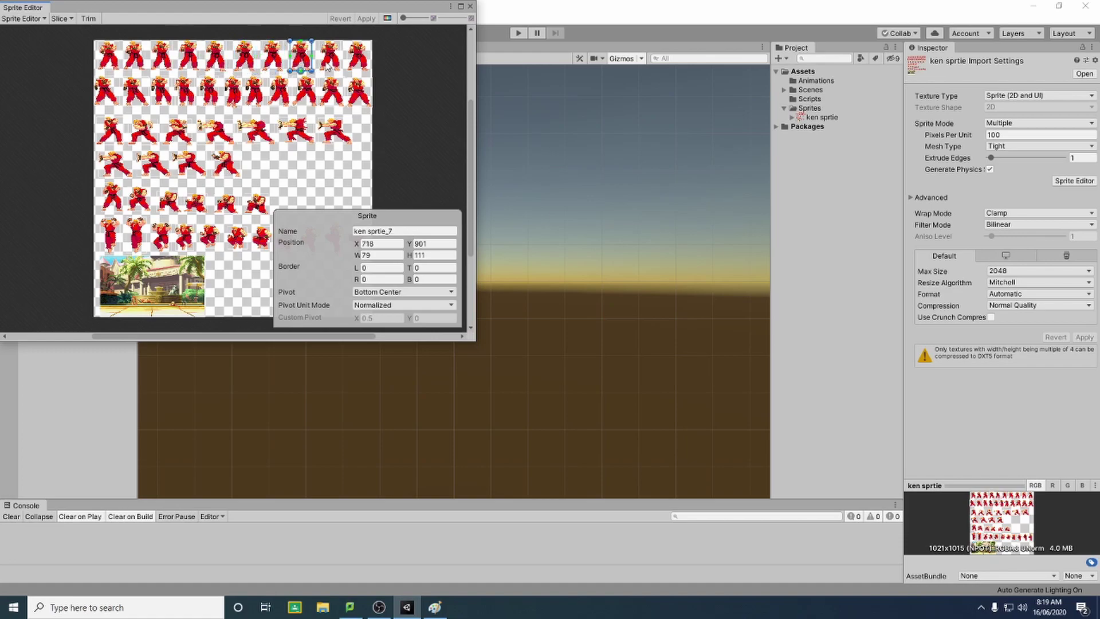
pyautogui.click(330, 62)
pyautogui.click(347, 62)
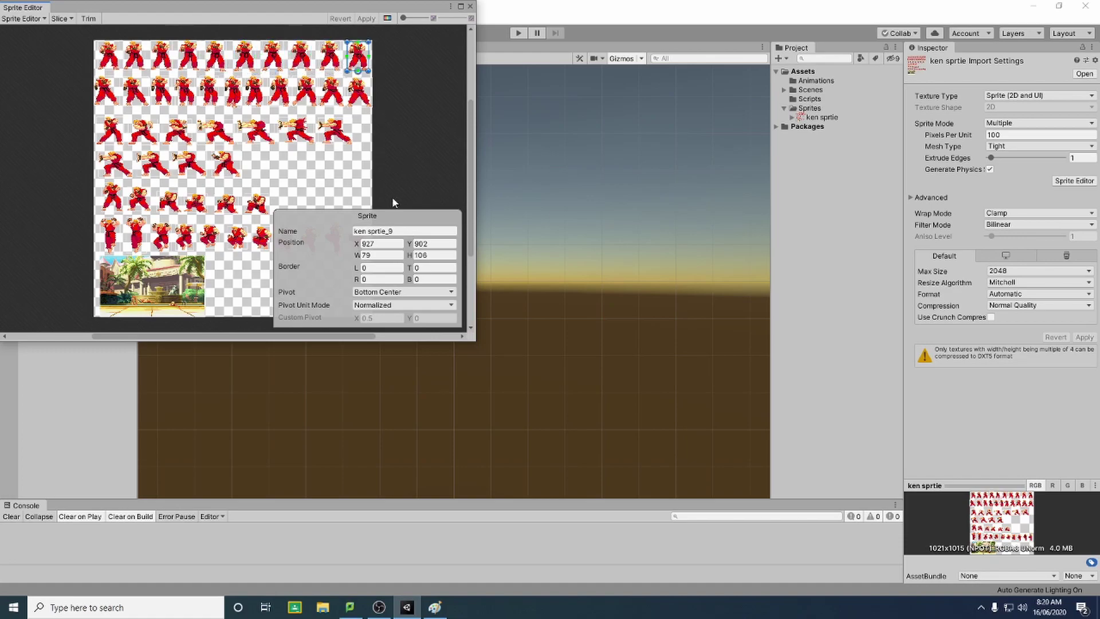
# Close the Sprite Editor and expand ken sprtie to list its sliced frames
pyautogui.click(410, 148)
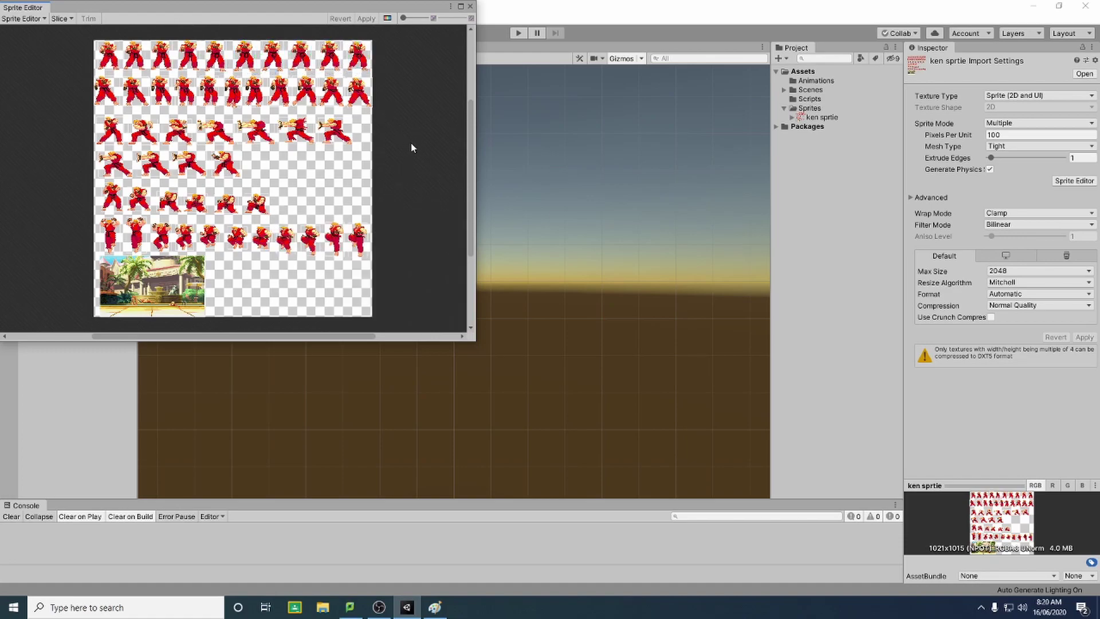
pyautogui.click(470, 6)
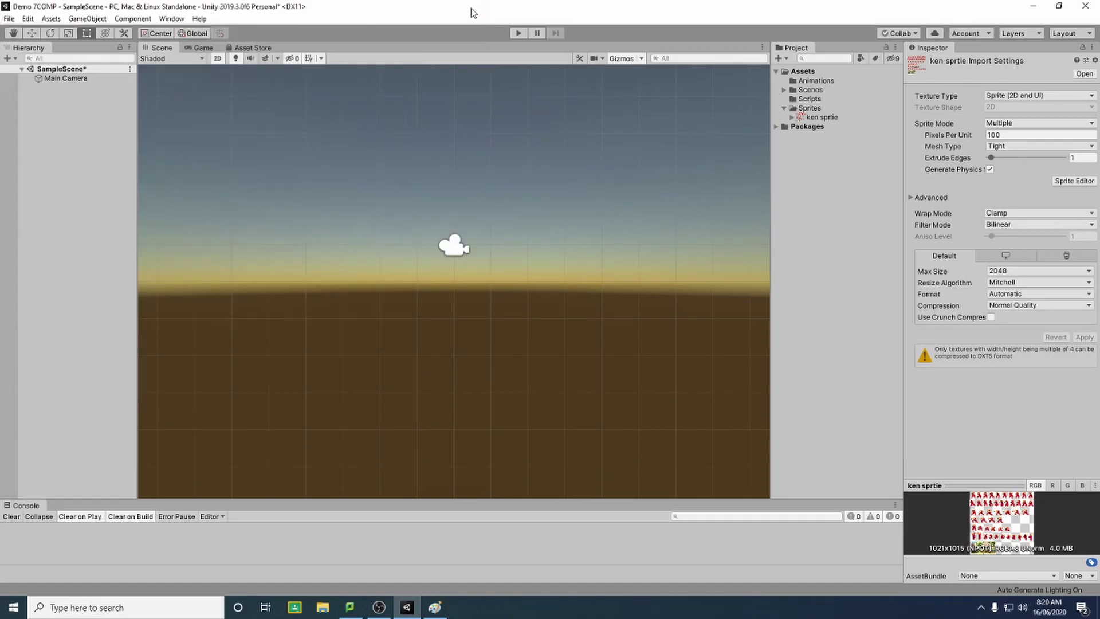
pyautogui.click(792, 118)
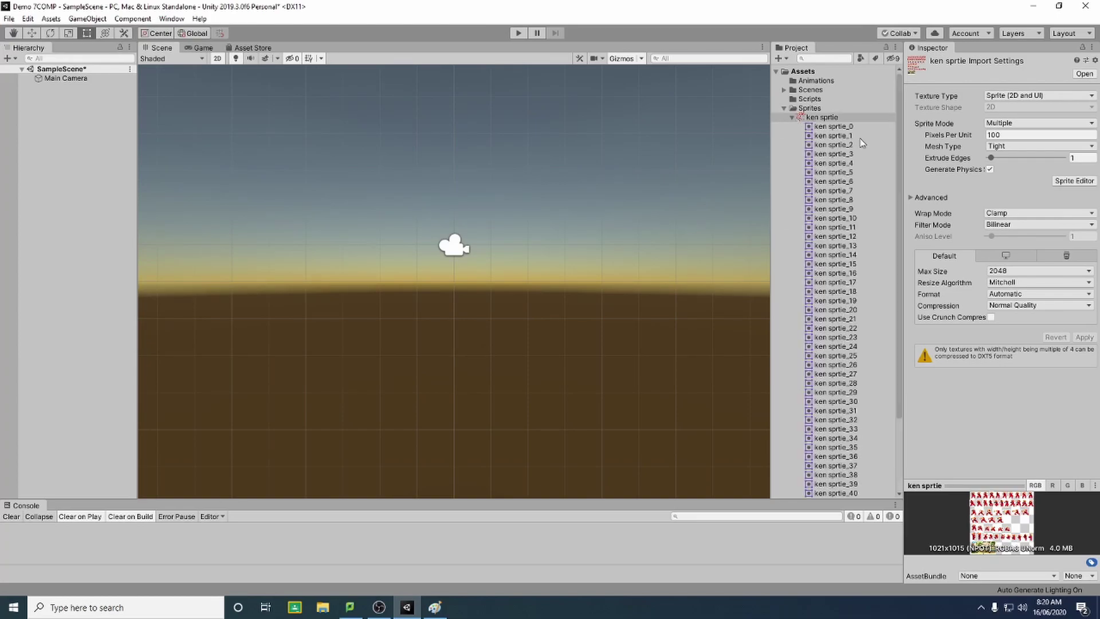
pyautogui.moveTo(895, 143); pyautogui.dragTo(910, 111)
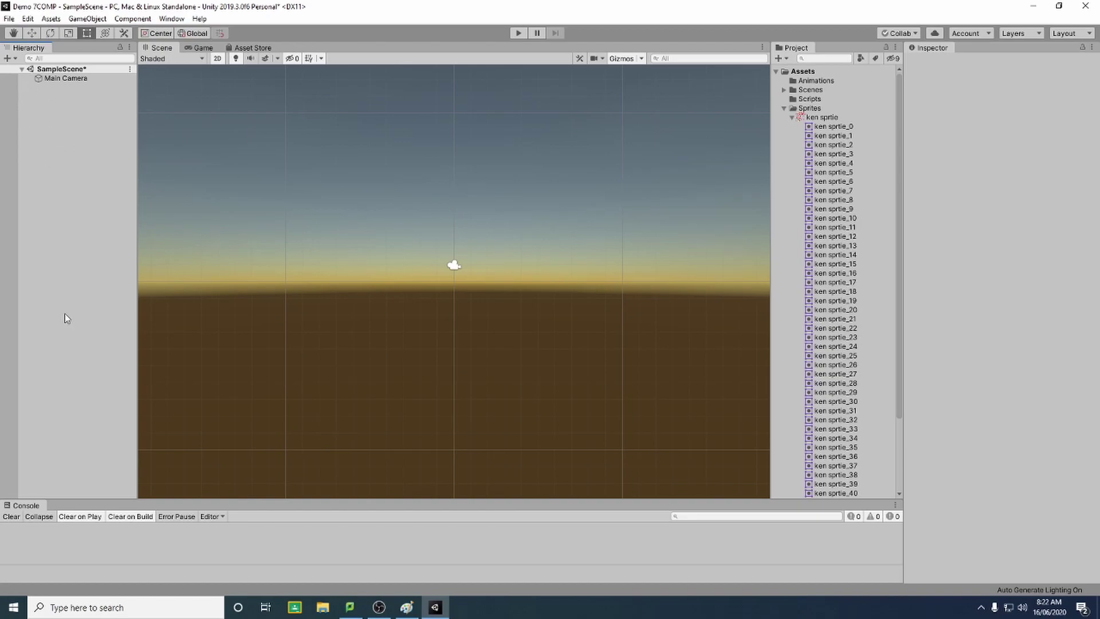
# Create an empty object in the Hierarchy and name it World
pyautogui.rightClick(57, 185)
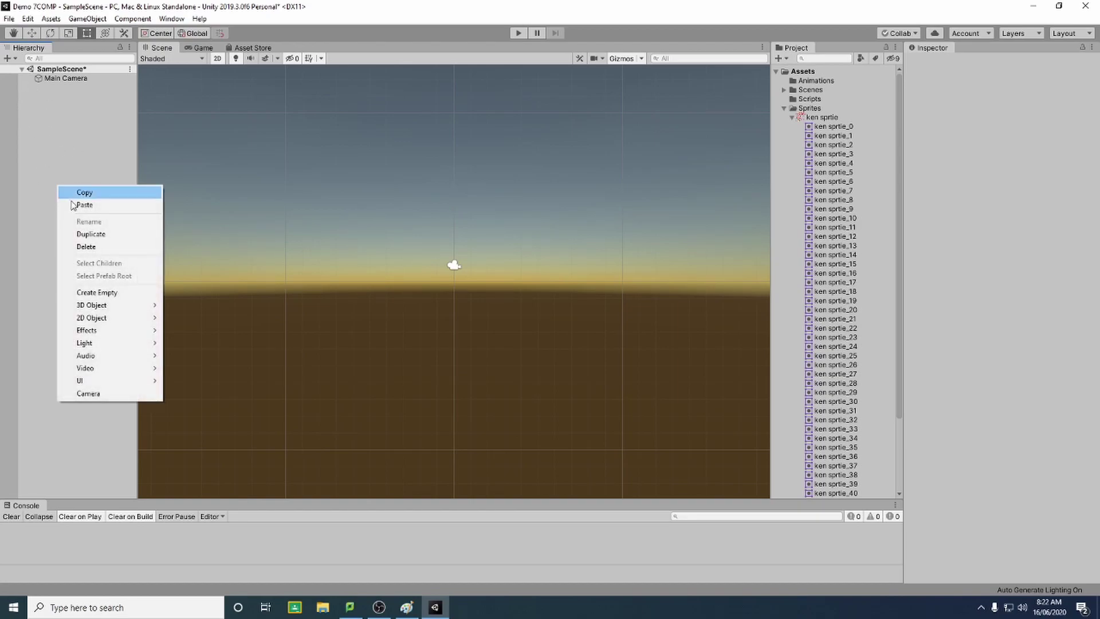
pyautogui.click(111, 294)
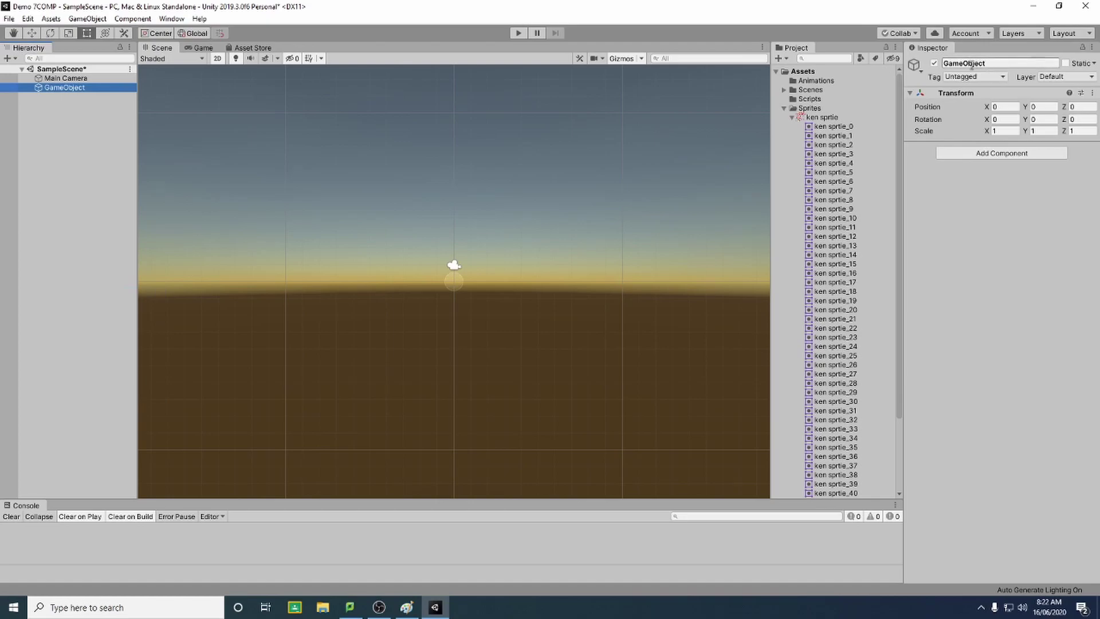
pyautogui.click(956, 63)
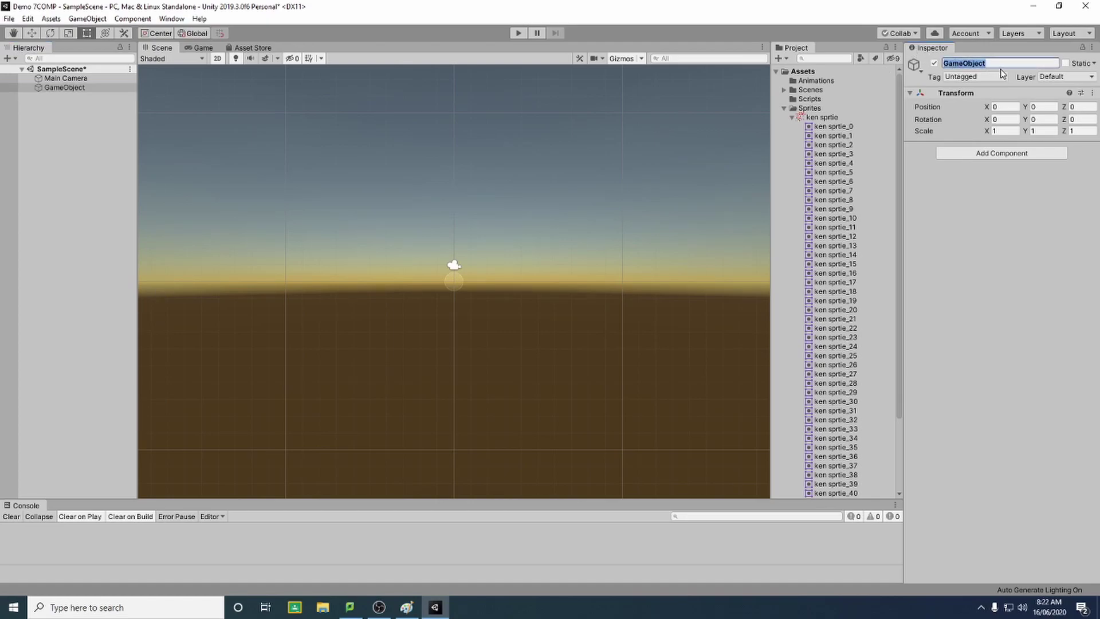
pyautogui.write('World')
pyautogui.press('Return')
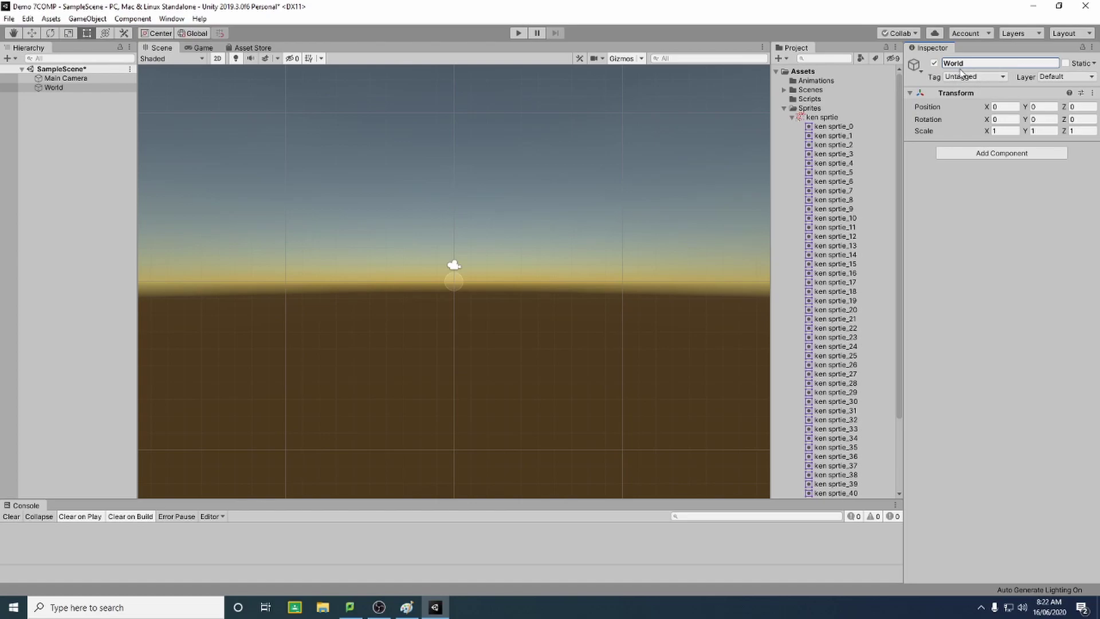
# Add an empty child under World and rename it Background
pyautogui.click(54, 90)
pyautogui.rightClick(55, 92)
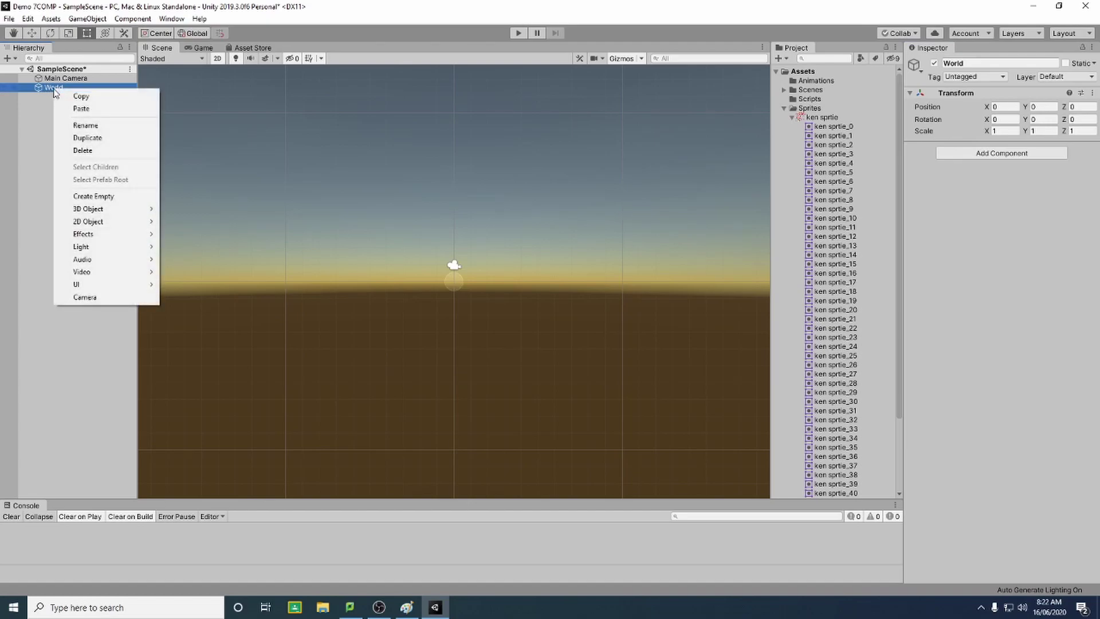
pyautogui.click(114, 197)
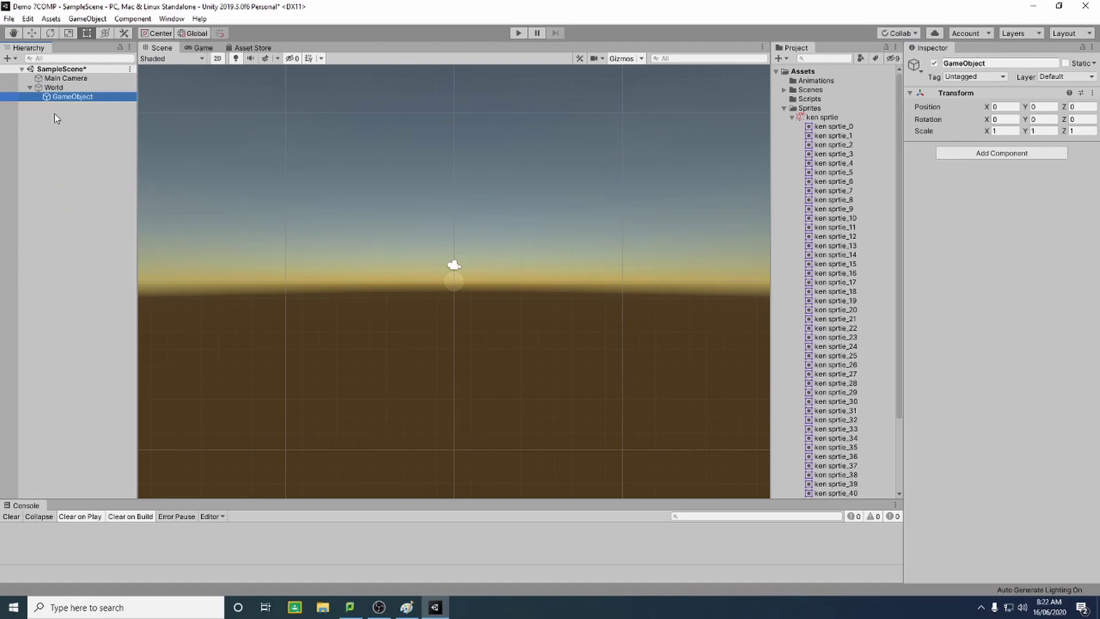
pyautogui.click(1008, 63)
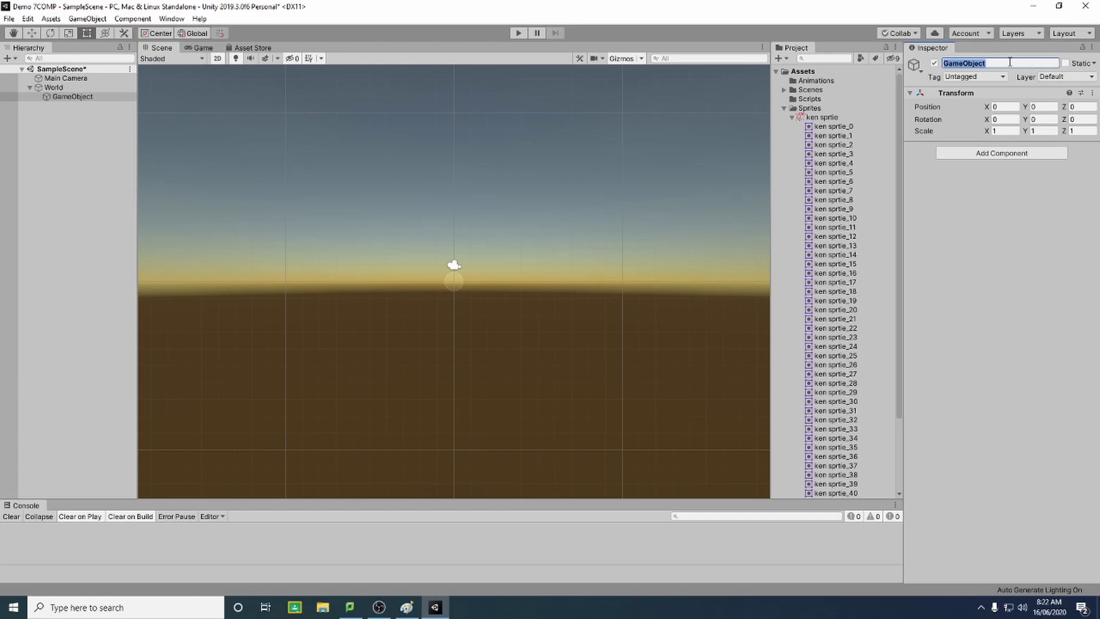
pyautogui.write('Background')
pyautogui.press('Return')
# Preview the ken sprtie_49 stage image and select the Background object
pyautogui.scroll(-5, 856, 331)
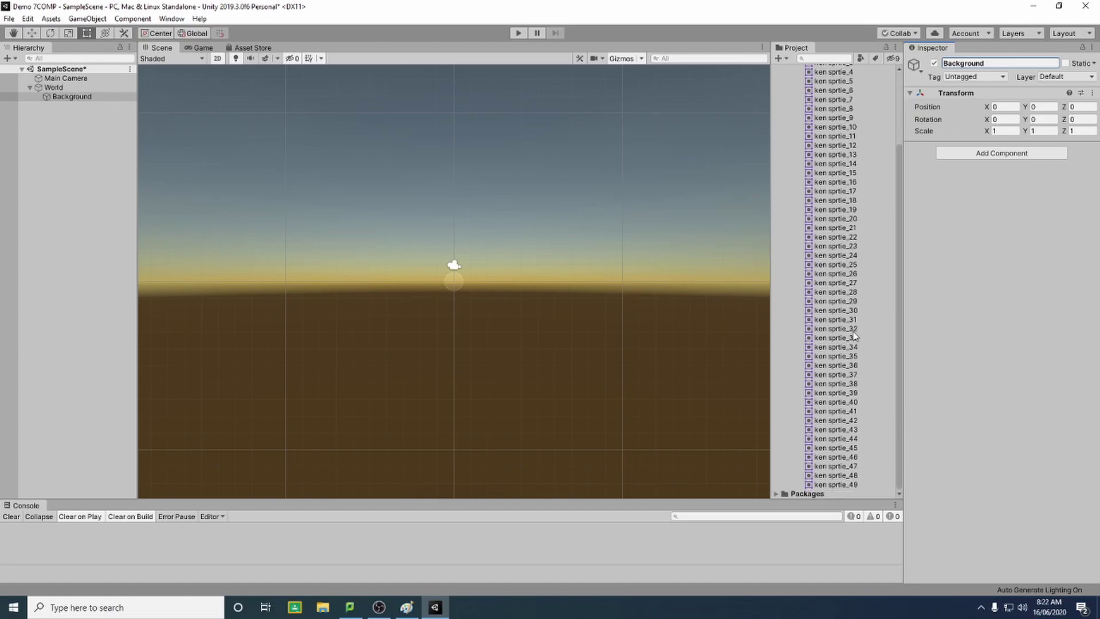
pyautogui.click(844, 485)
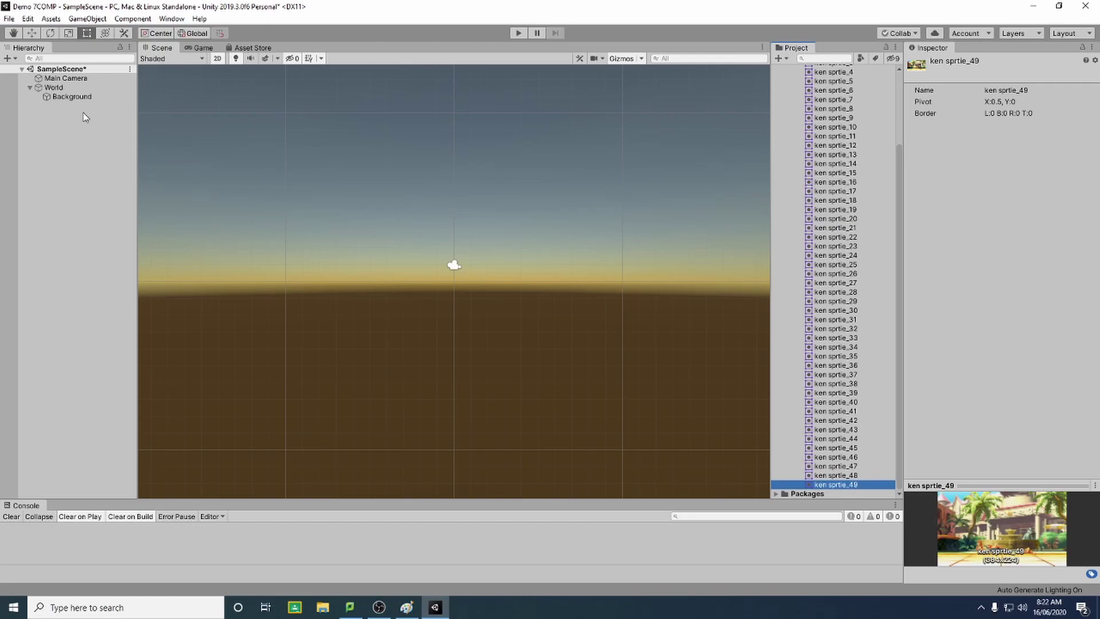
pyautogui.click(73, 96)
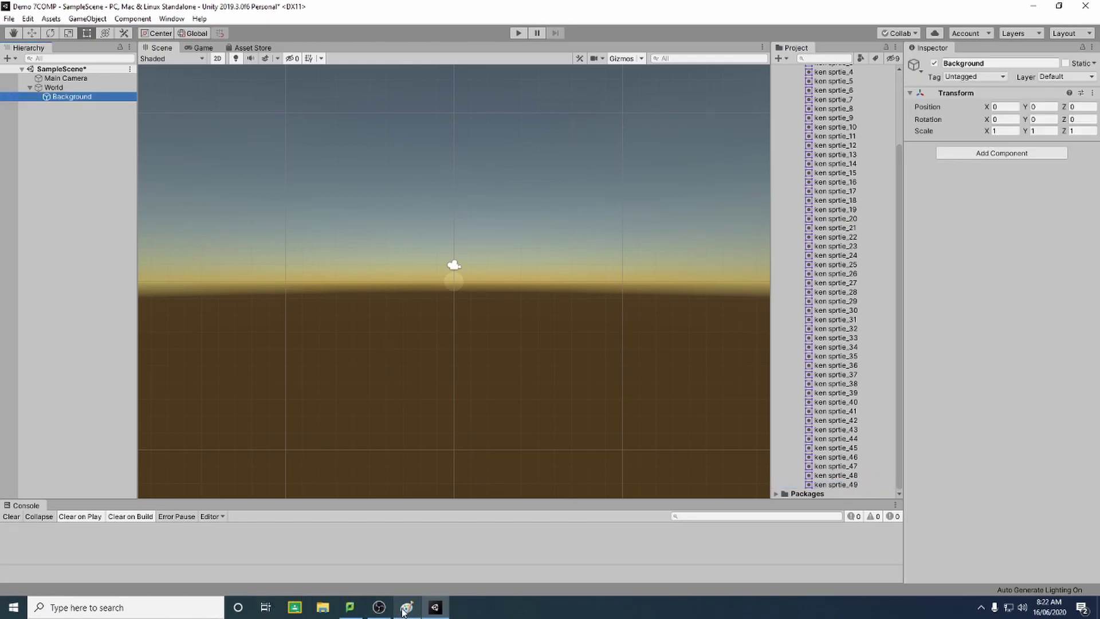
pyautogui.moveTo(386, 612)
pyautogui.click(847, 485)
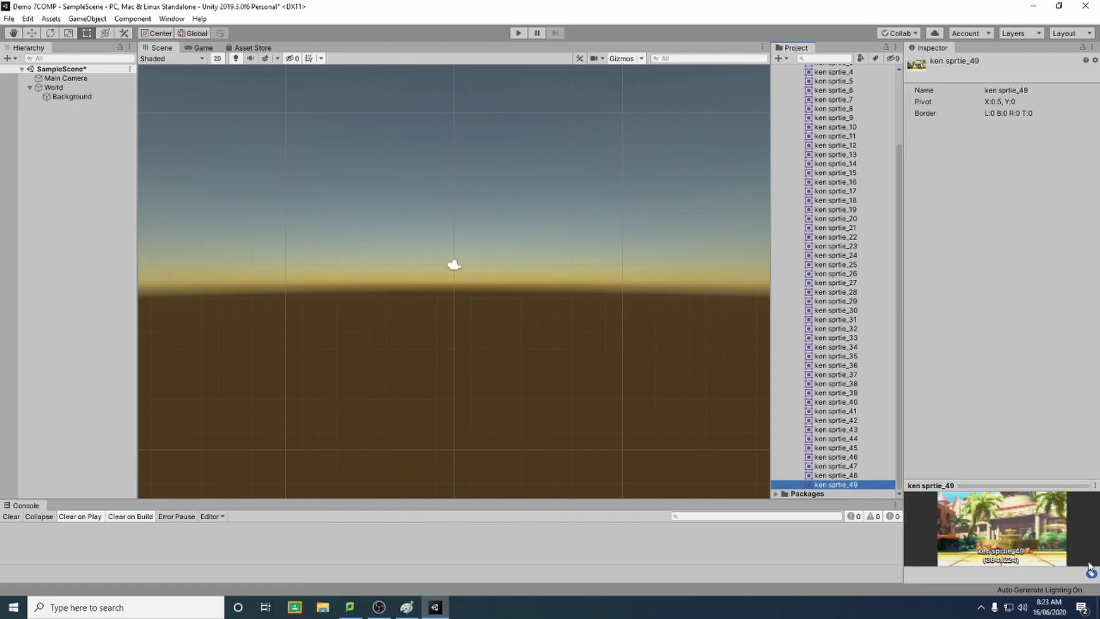
pyautogui.click(86, 96)
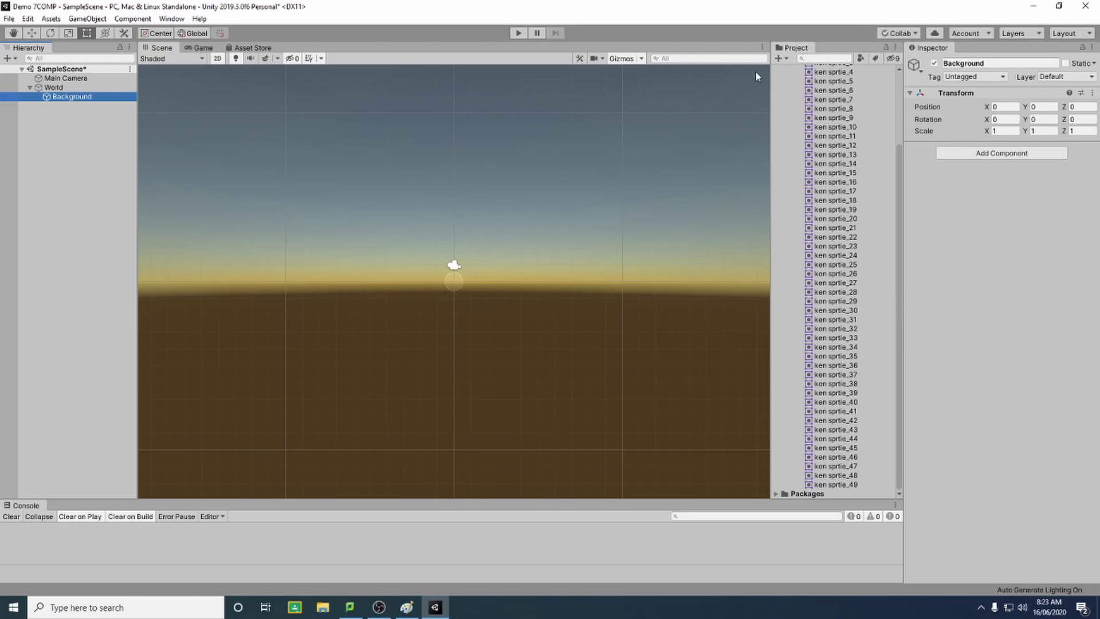
# Add a Sprite Renderer component to Background
pyautogui.click(1003, 156)
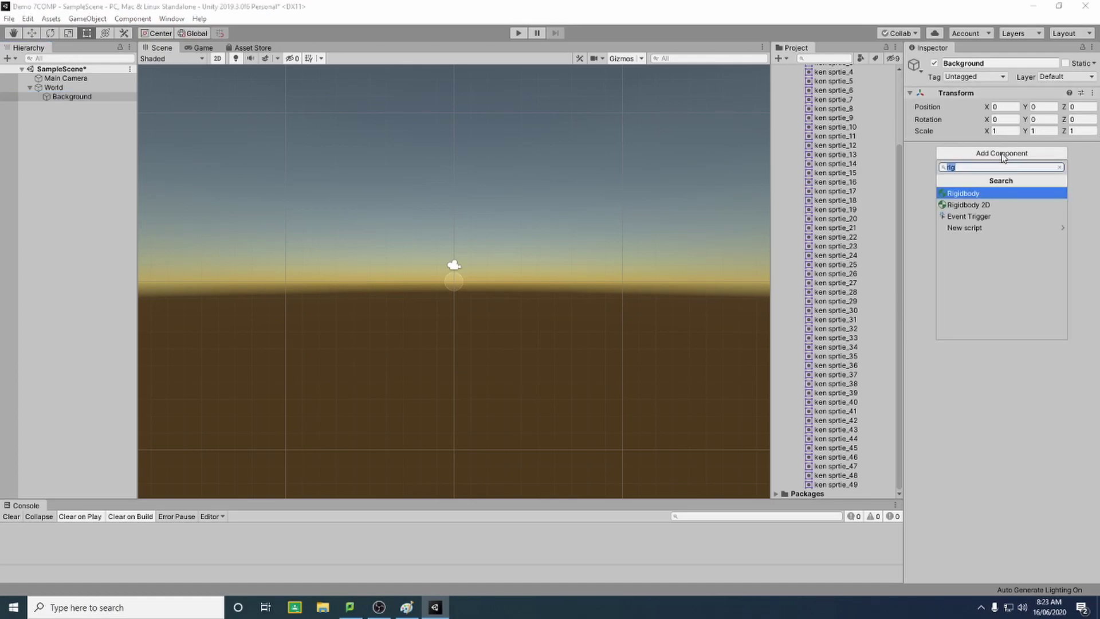
pyautogui.write('sprite')
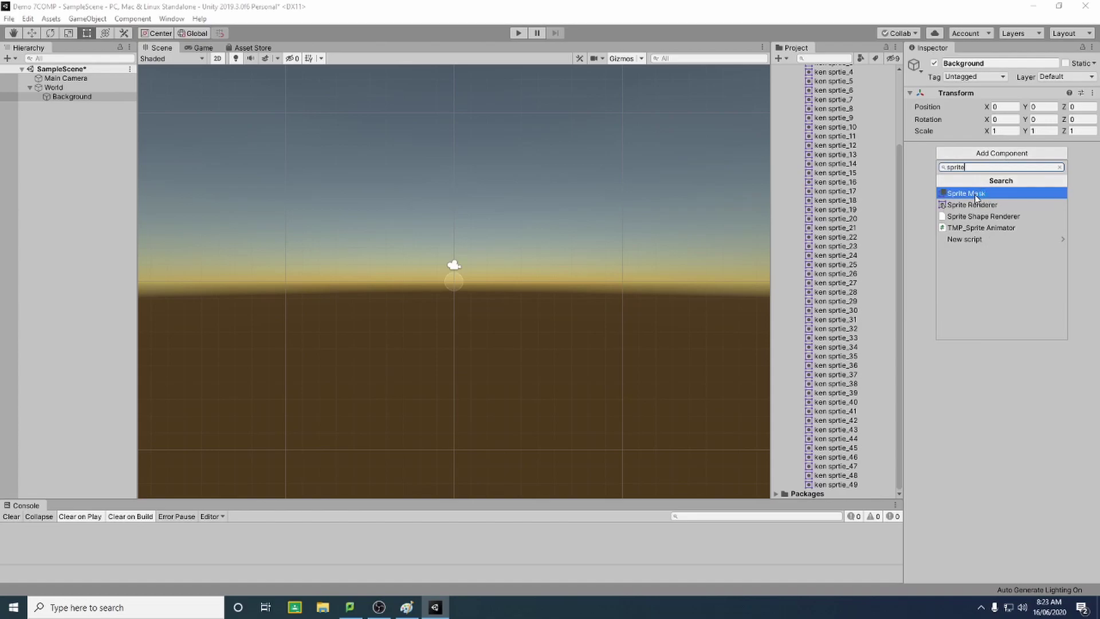
pyautogui.press('Escape')
pyautogui.click(986, 154)
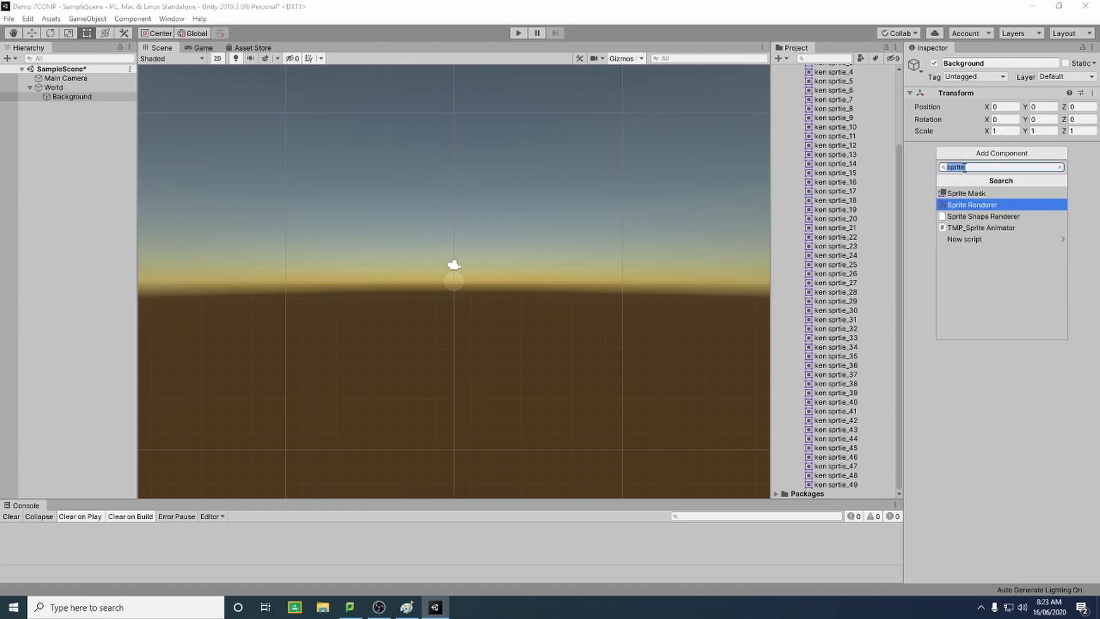
pyautogui.click(974, 206)
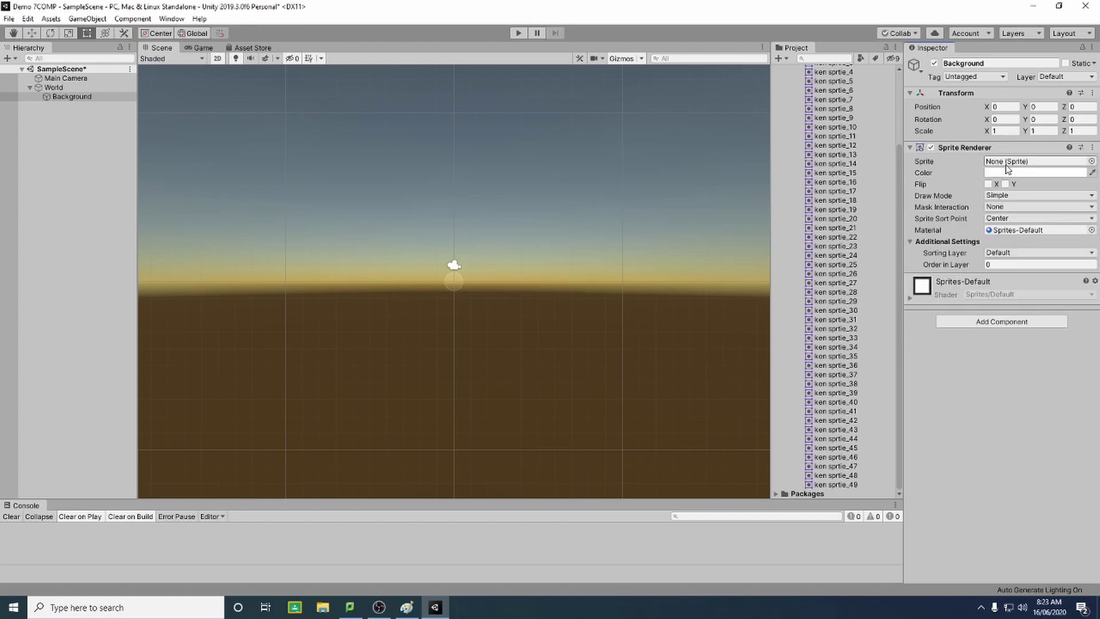
# Pick ken sprtie_49 as the Sprite Renderer's sprite
pyautogui.click(1091, 162)
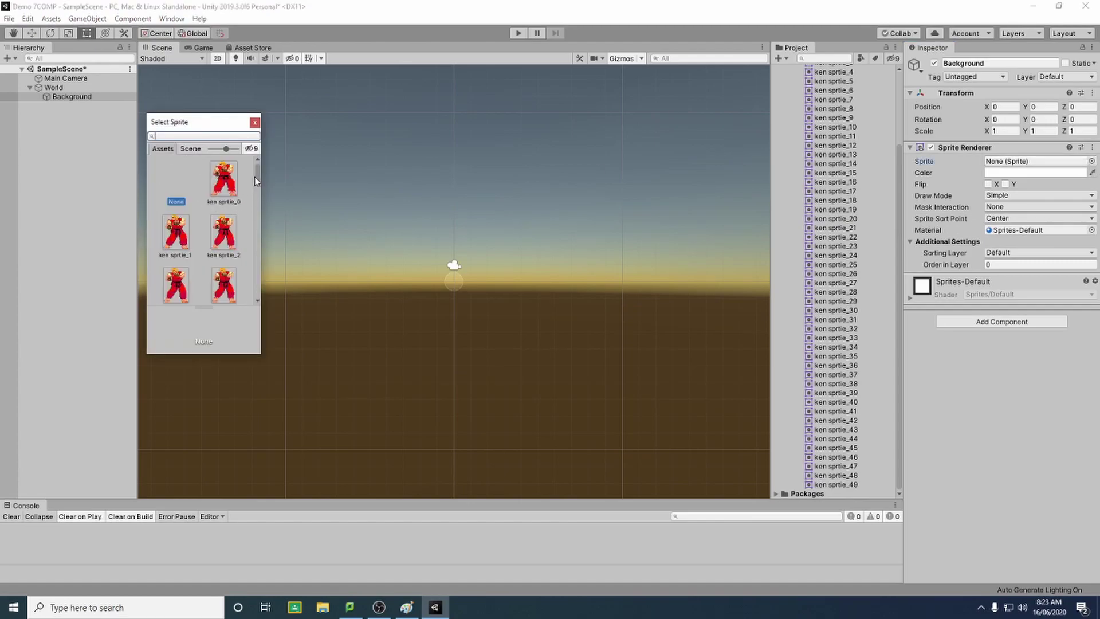
pyautogui.moveTo(256, 177); pyautogui.dragTo(261, 270)
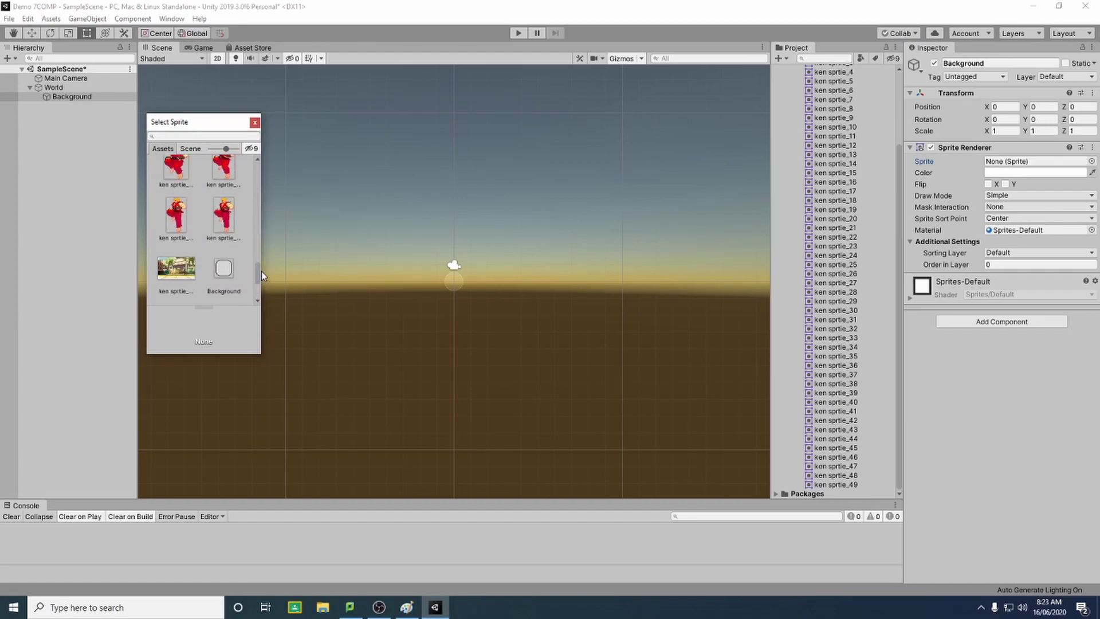
pyautogui.click(190, 270)
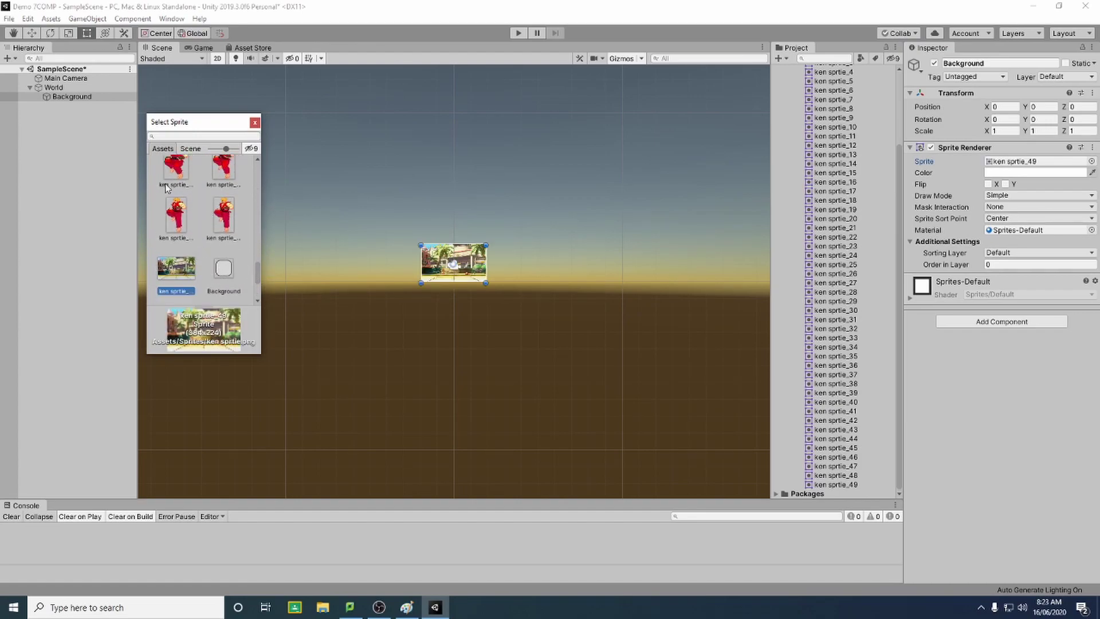
pyautogui.doubleClick(175, 273)
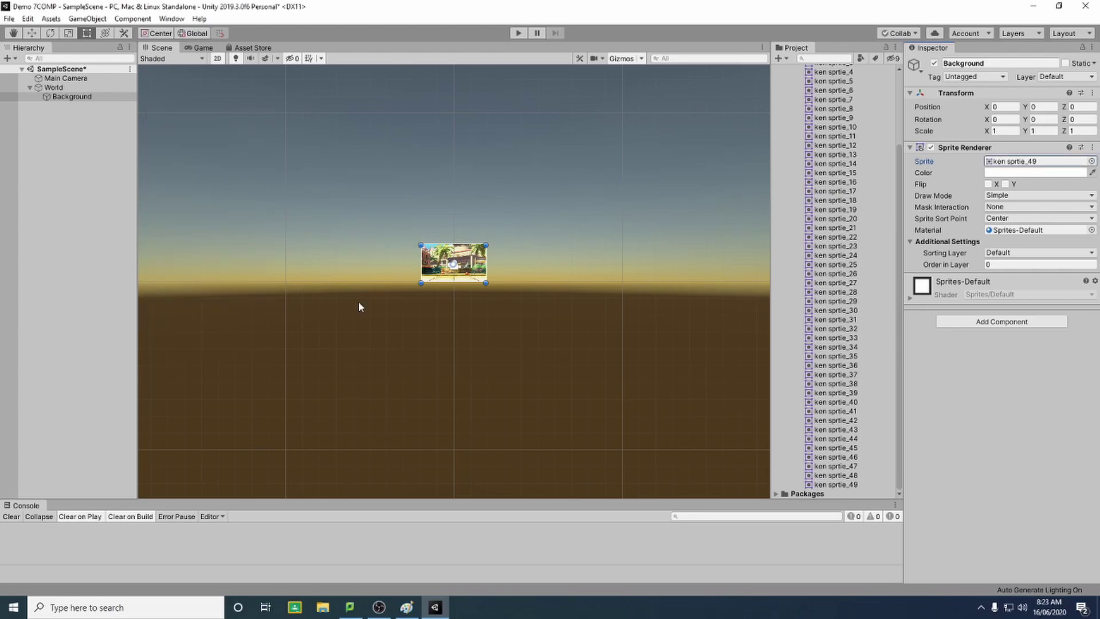
# Set Background's Scale X and Y to 5 and Position Y to -5
pyautogui.click(411, 283)
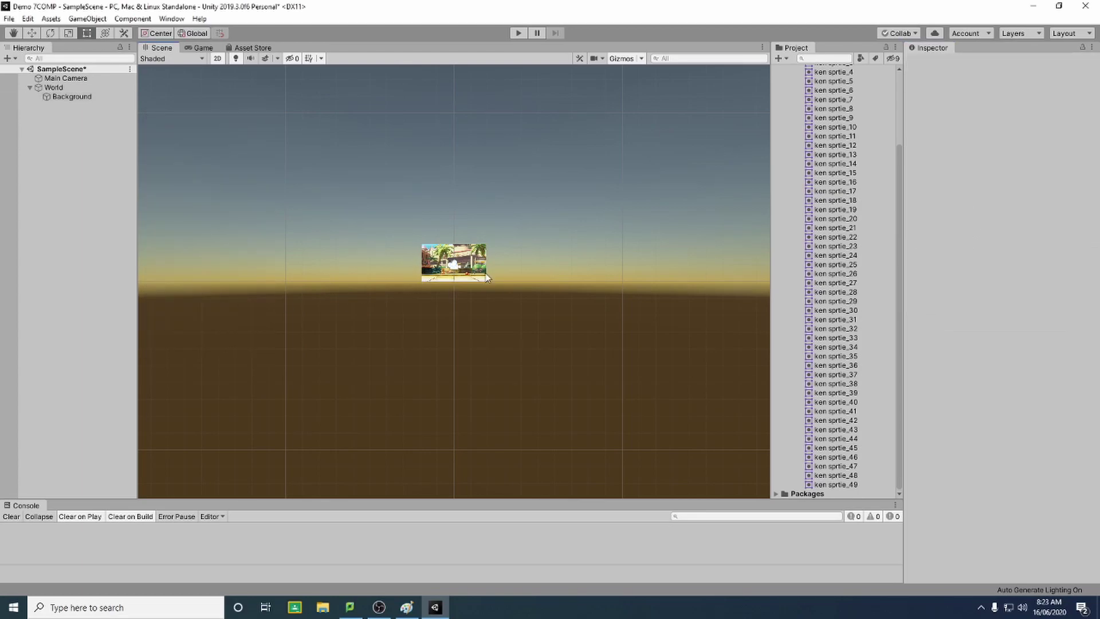
pyautogui.click(443, 267)
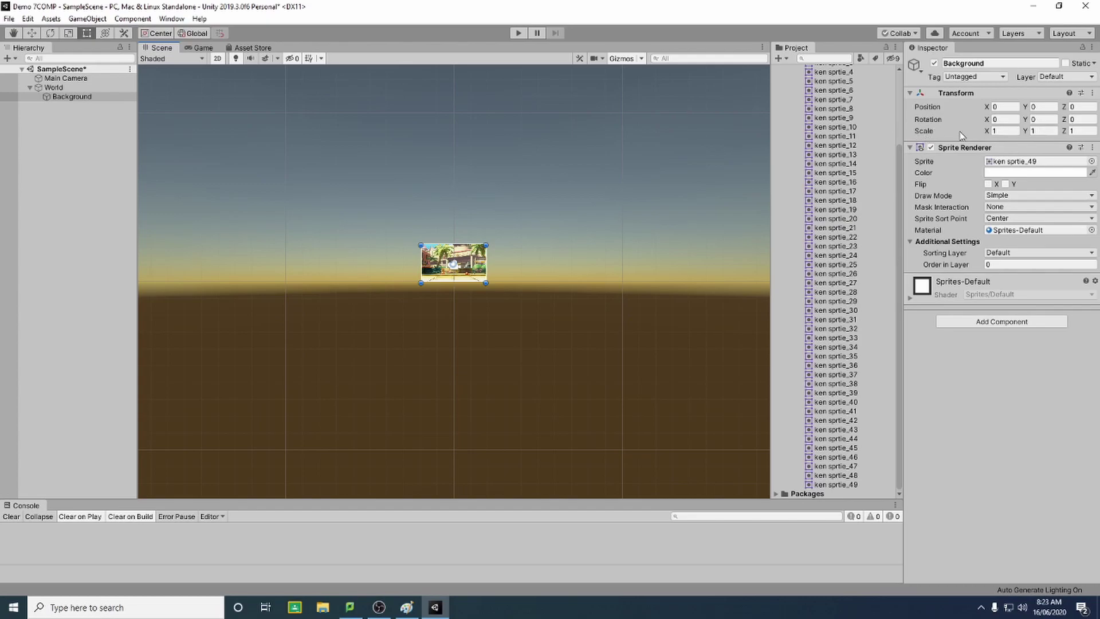
pyautogui.click(1004, 131)
pyautogui.write('5')
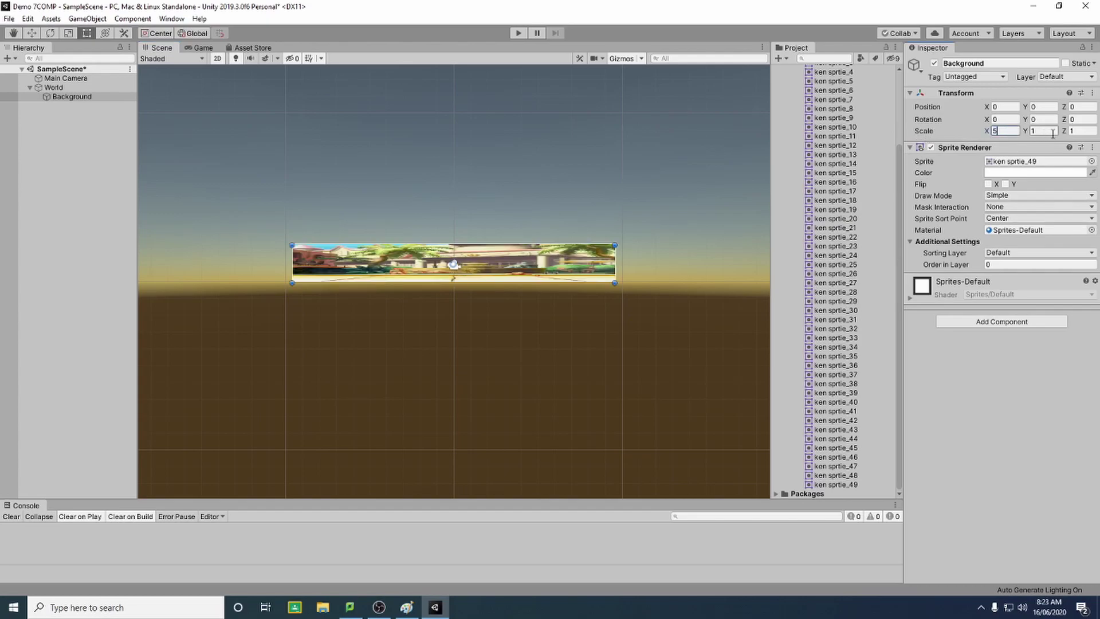
pyautogui.click(1052, 133)
pyautogui.write('5')
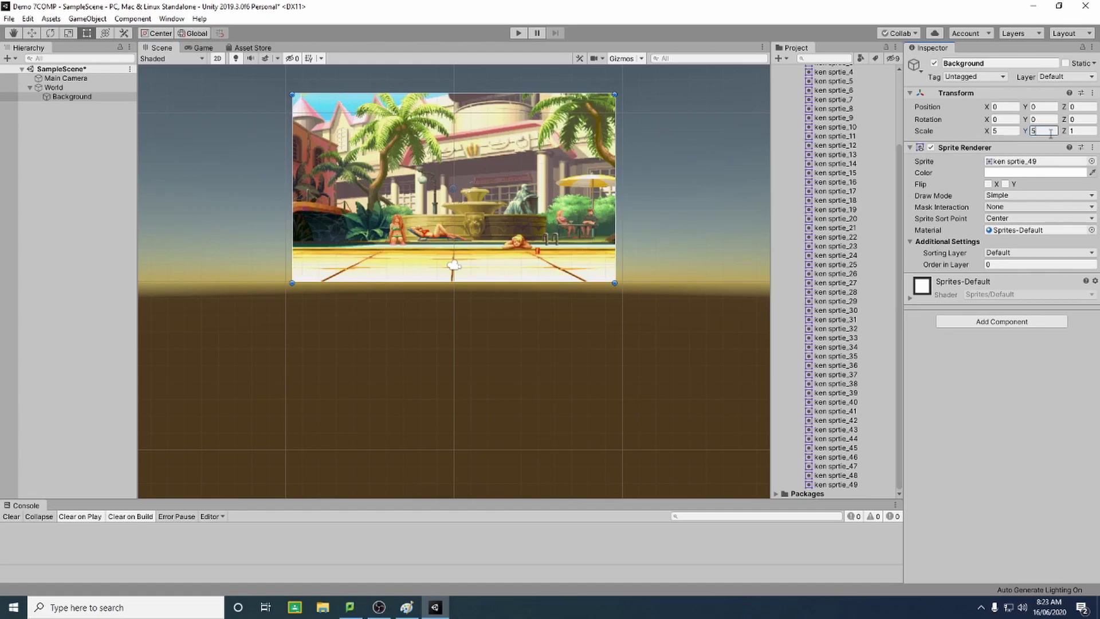
pyautogui.click(1044, 107)
pyautogui.write('-5')
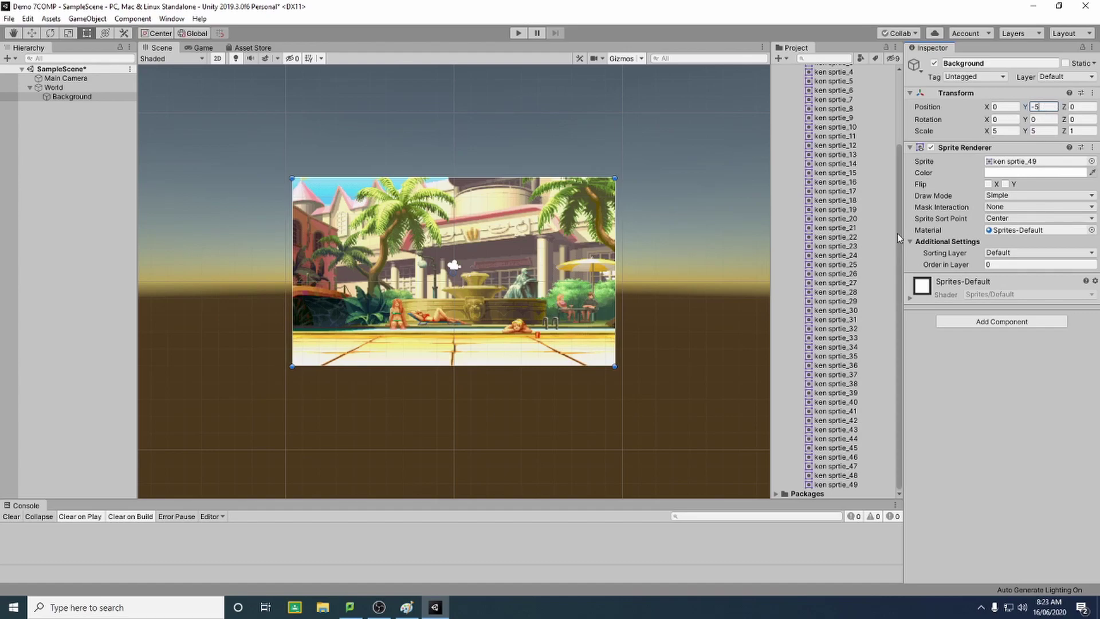
pyautogui.click(1013, 474)
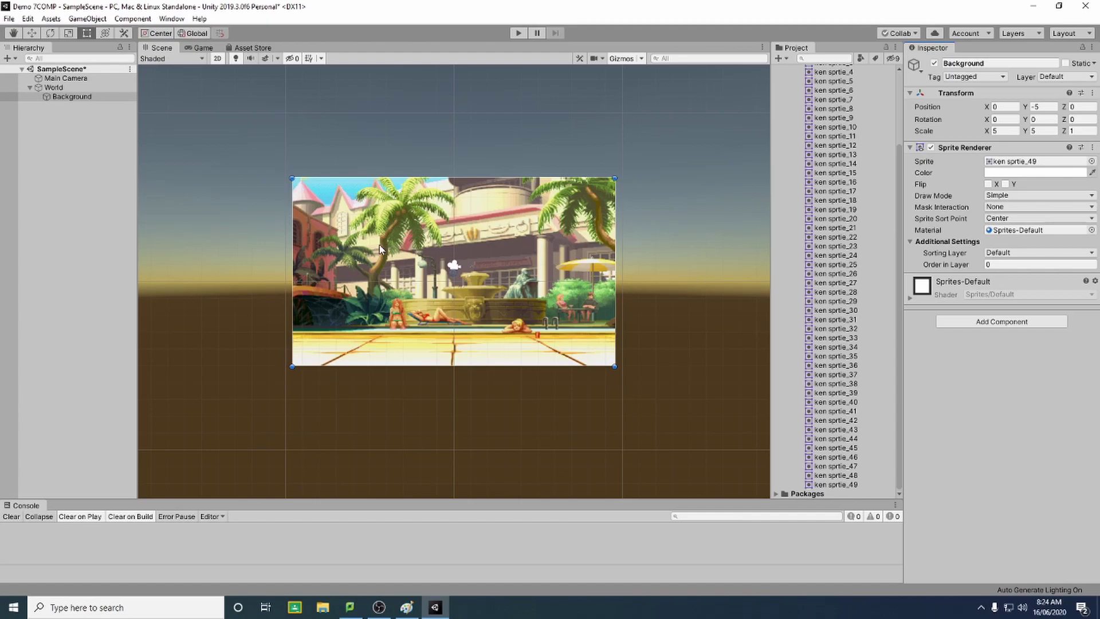
pyautogui.click(102, 256)
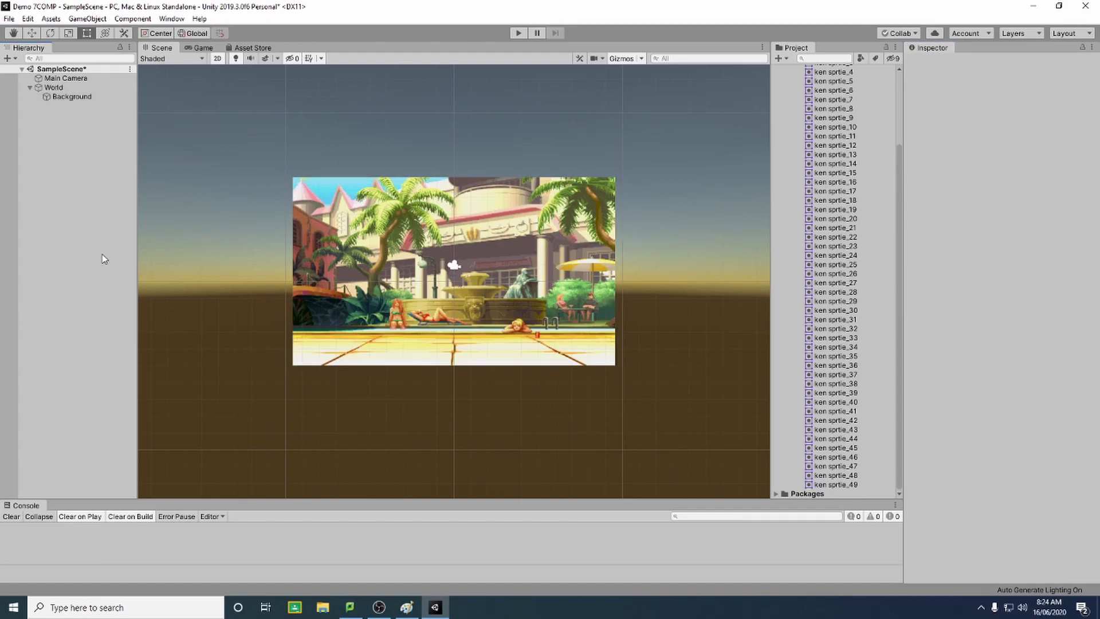
# Collapse World and select frames ken sprtie_0 through ken sprtie_9 in Sprites
pyautogui.click(30, 88)
pyautogui.moveTo(897, 251); pyautogui.dragTo(902, 199)
pyautogui.click(851, 116)
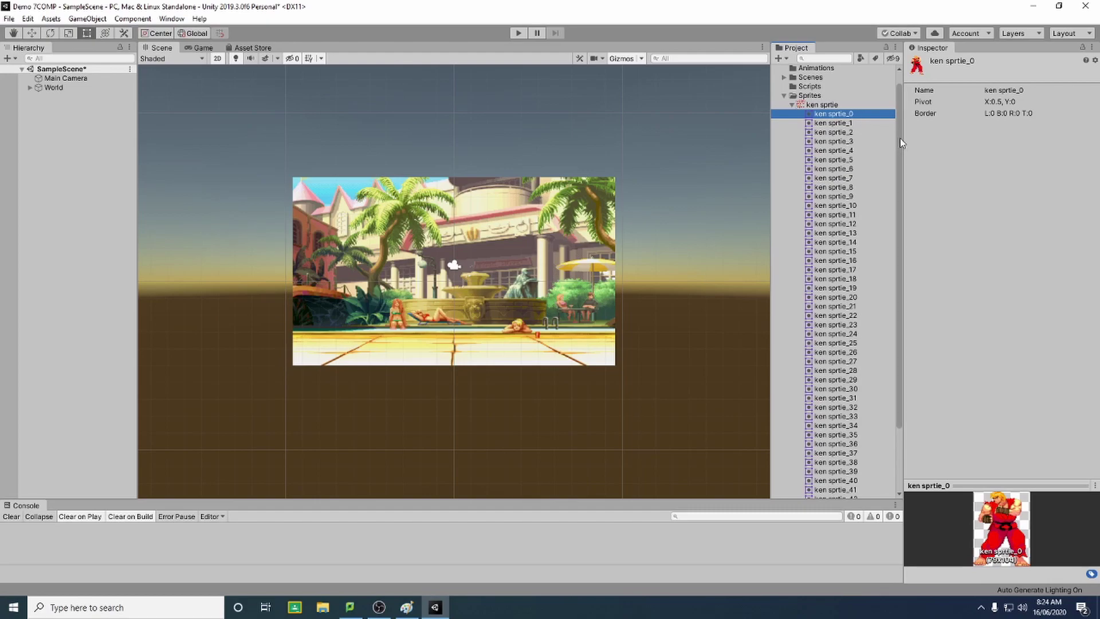
pyautogui.scroll(1, 900, 139)
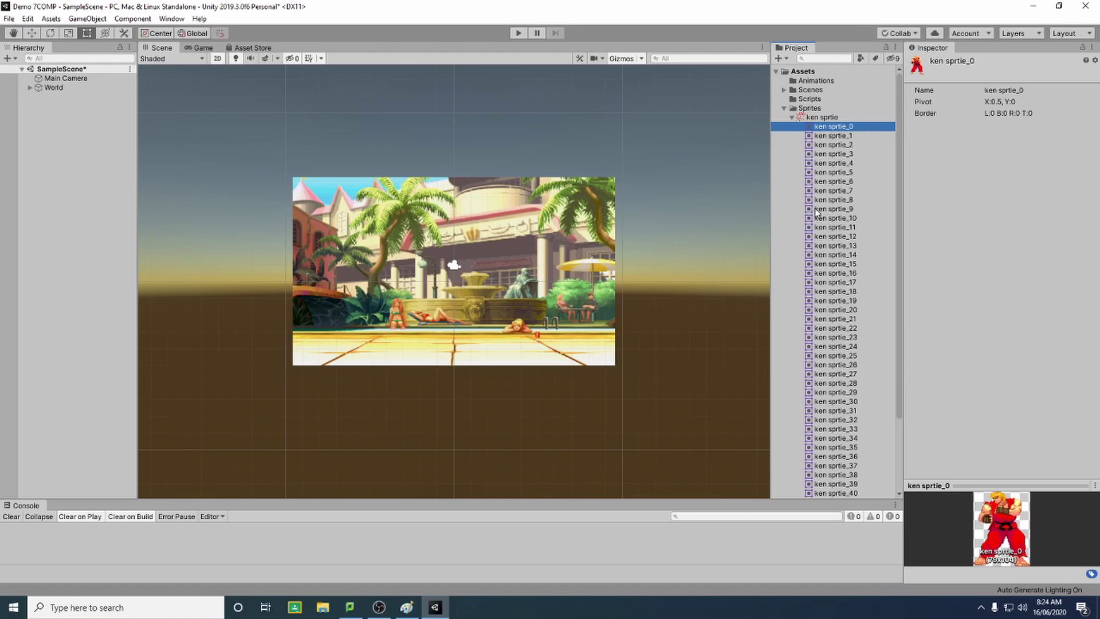
pyautogui.keyDown('shift'); pyautogui.click(840, 208); pyautogui.keyUp('shift')
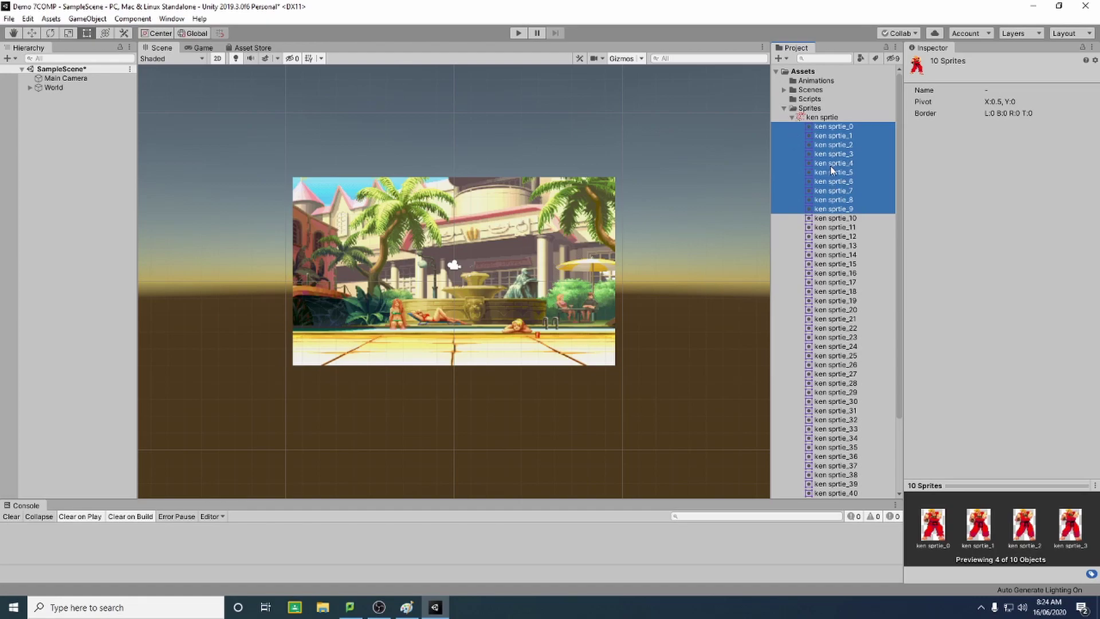
# Drop Ken frames 0–9 into the scene and save the clip as Idle in Animations
pyautogui.moveTo(832, 168); pyautogui.dragTo(563, 289)
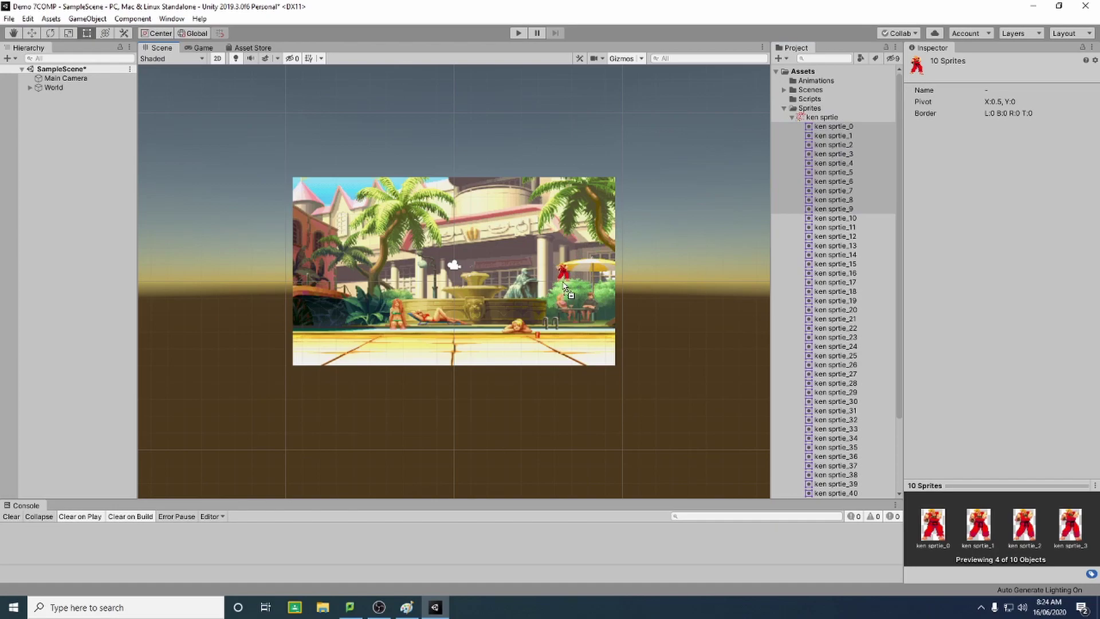
pyautogui.moveTo(568, 291); pyautogui.dragTo(568, 291)
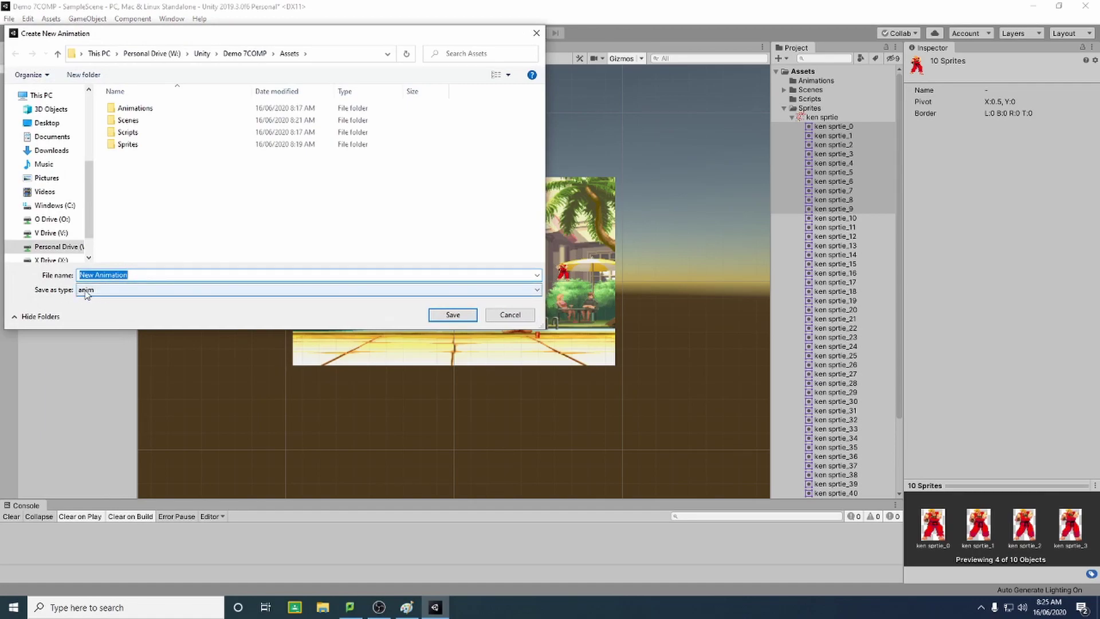
pyautogui.doubleClick(137, 109)
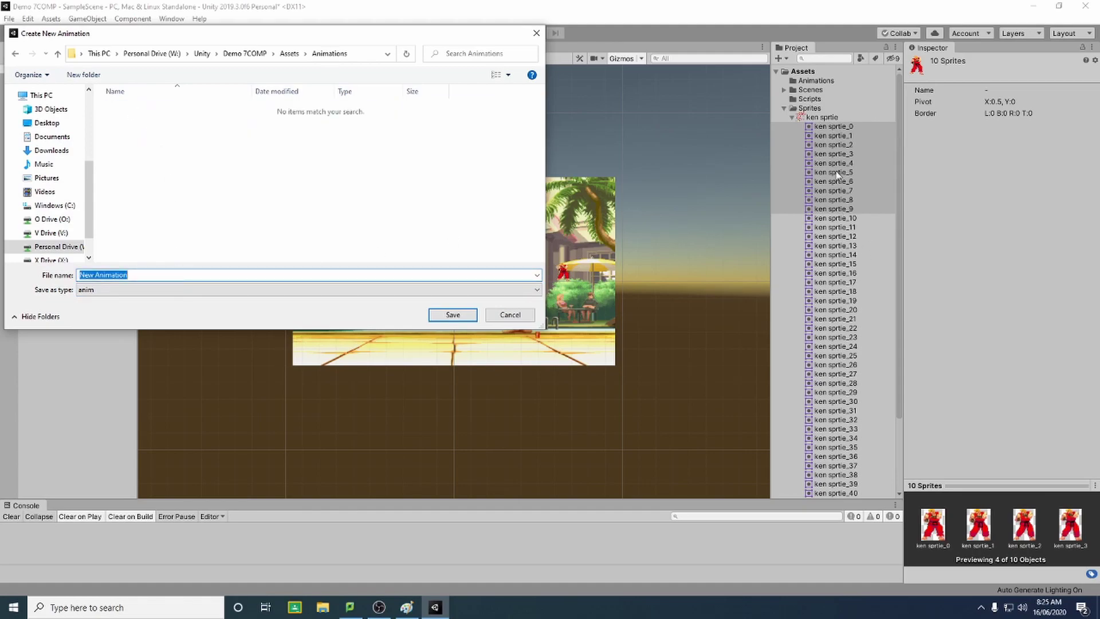
pyautogui.write('Idle')
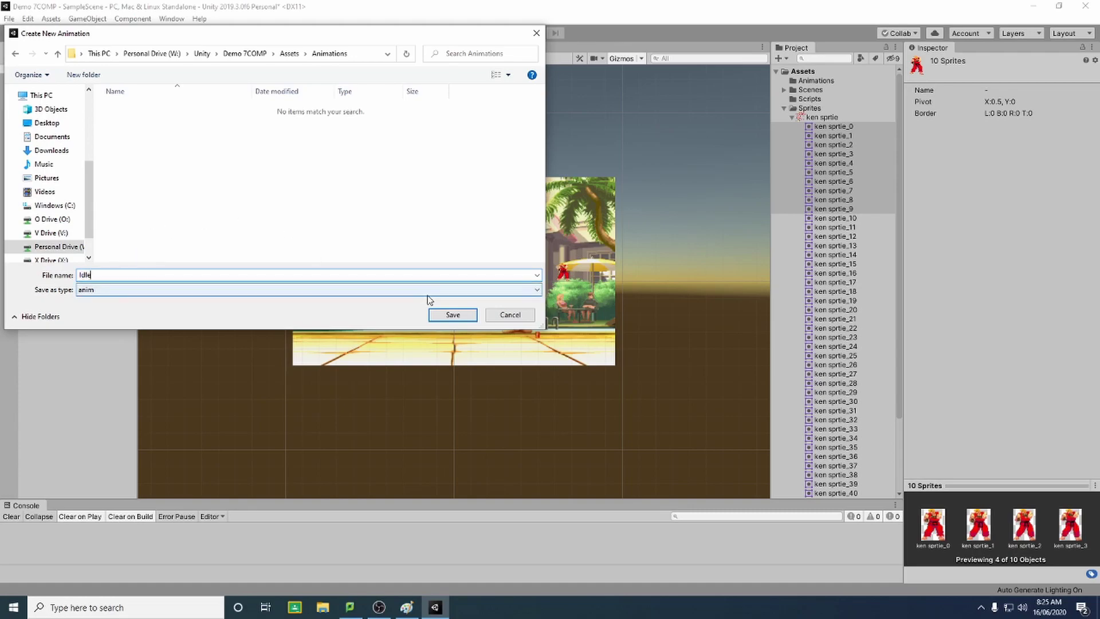
pyautogui.click(451, 317)
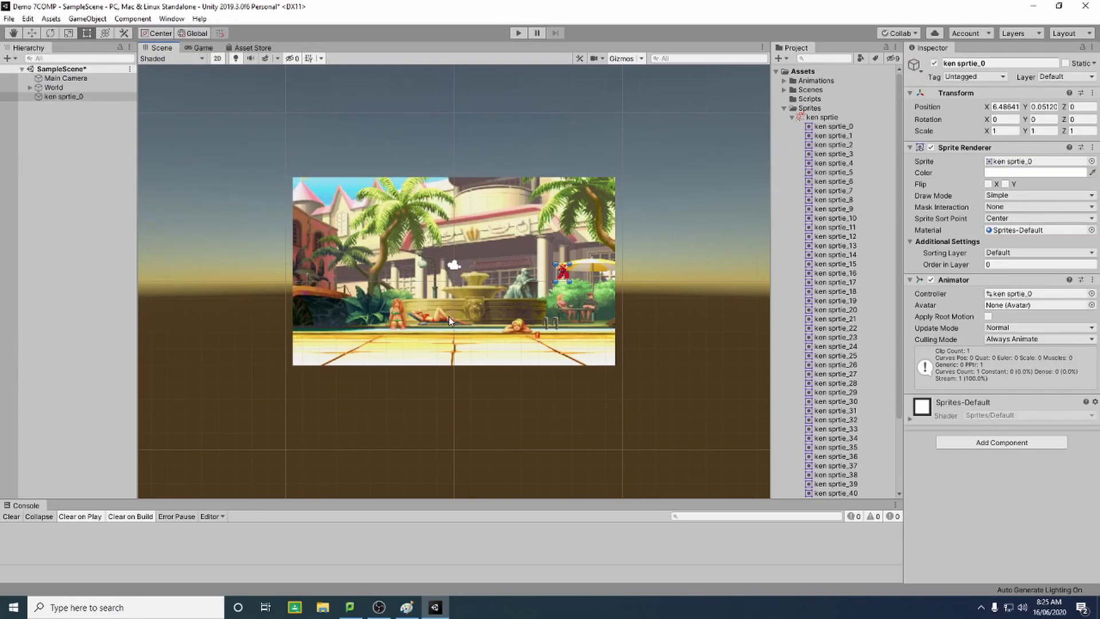
pyautogui.click(783, 82)
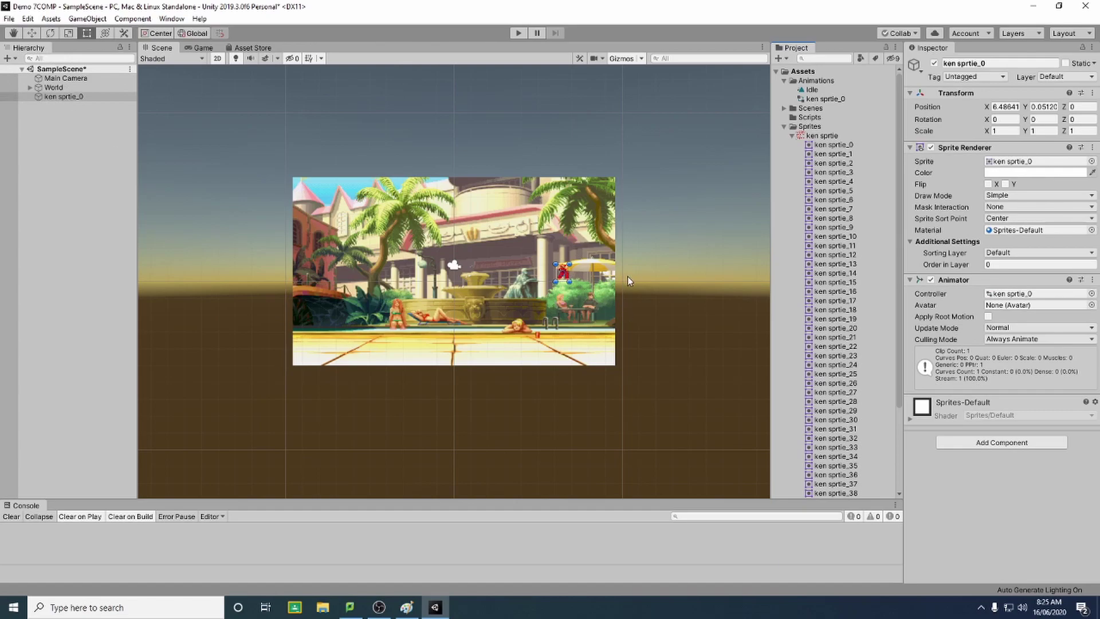
# Drop Ken frames 10–20 into the scene and save the clip as Walk in Animations
pyautogui.click(849, 235)
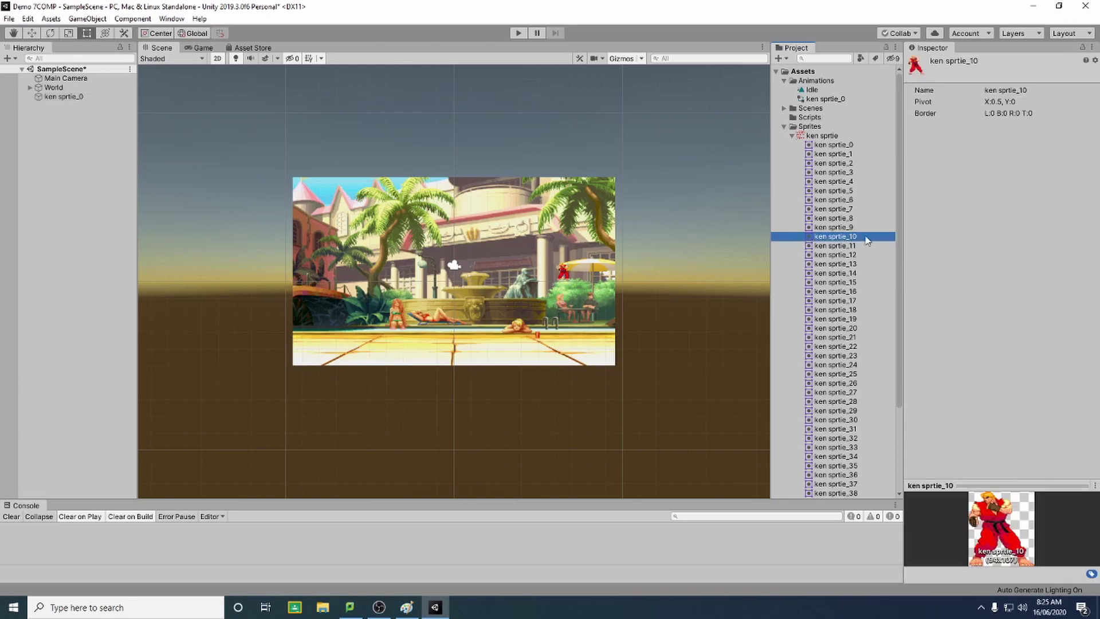
pyautogui.keyDown('shift'); pyautogui.click(856, 328); pyautogui.keyUp('shift')
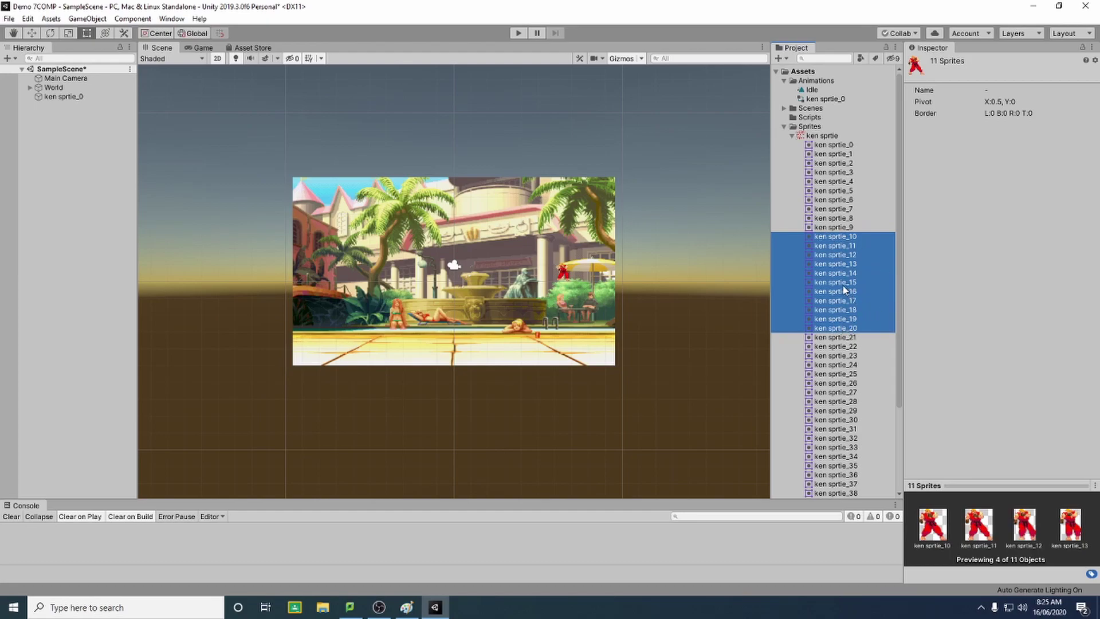
pyautogui.moveTo(840, 283); pyautogui.dragTo(538, 286)
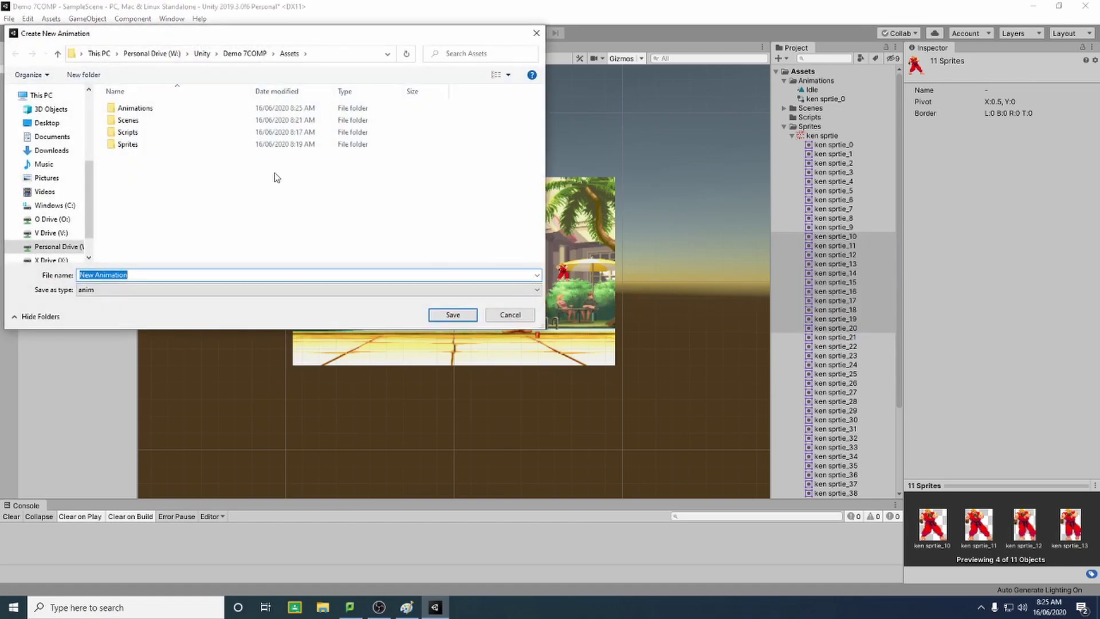
pyautogui.click(134, 109)
pyautogui.doubleClick(134, 109)
pyautogui.click(160, 275)
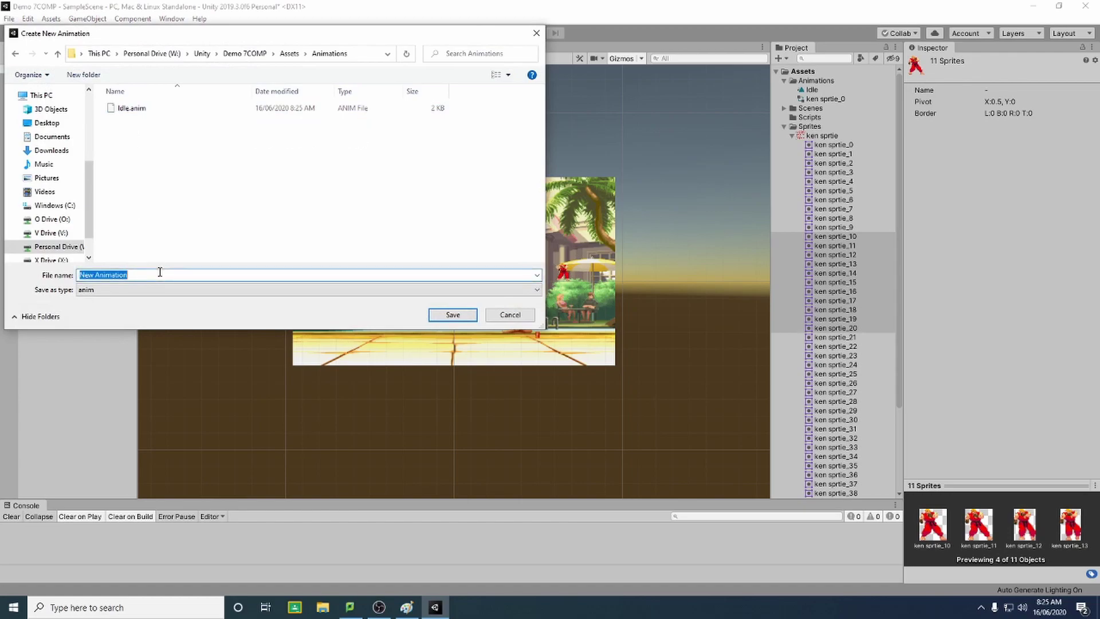
pyautogui.write('Walk')
pyautogui.click(457, 317)
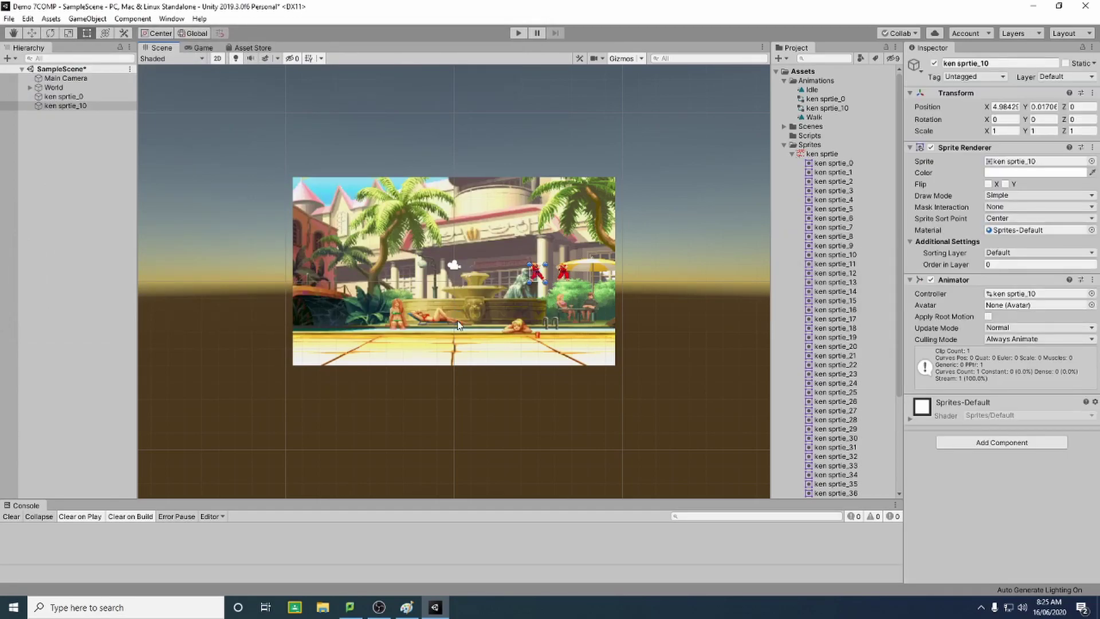
# Drop Ken frames 21–31 into the scene and save the clip in Animations as Harduoken, fixing the typo
pyautogui.click(854, 356)
pyautogui.scroll(-2, 879, 378)
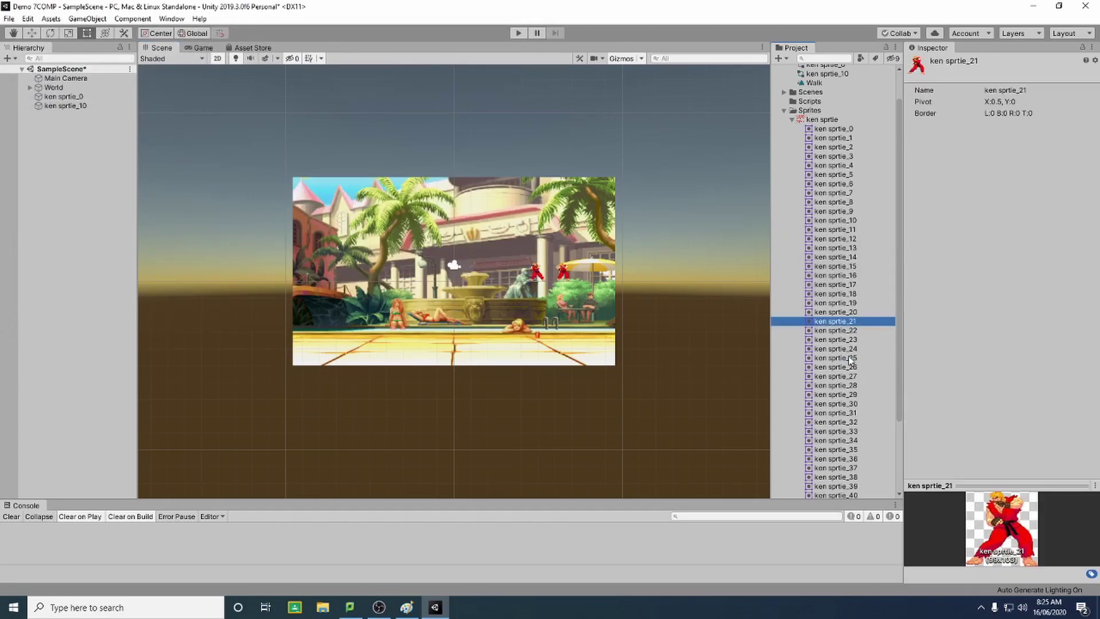
pyautogui.keyDown('shift'); pyautogui.click(861, 379); pyautogui.keyUp('shift')
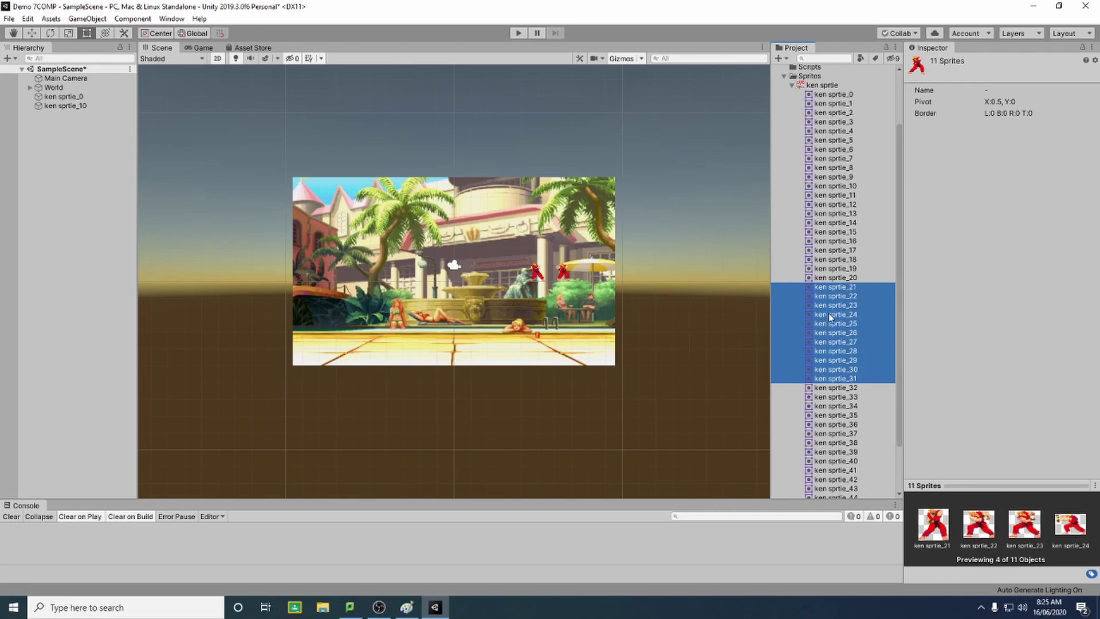
pyautogui.moveTo(839, 335); pyautogui.dragTo(507, 288)
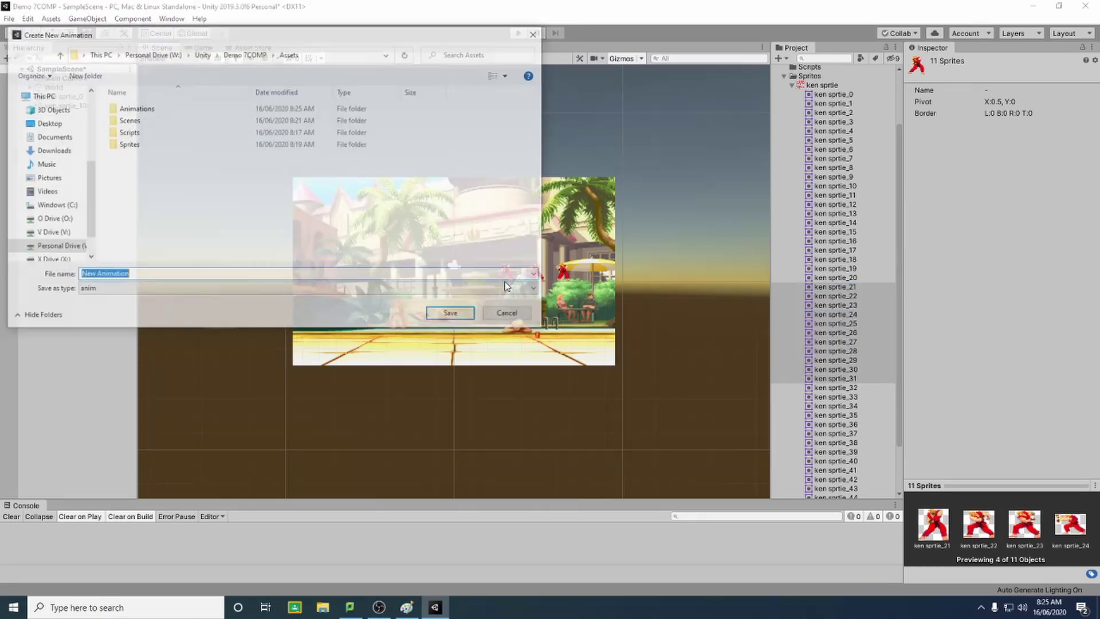
pyautogui.doubleClick(151, 109)
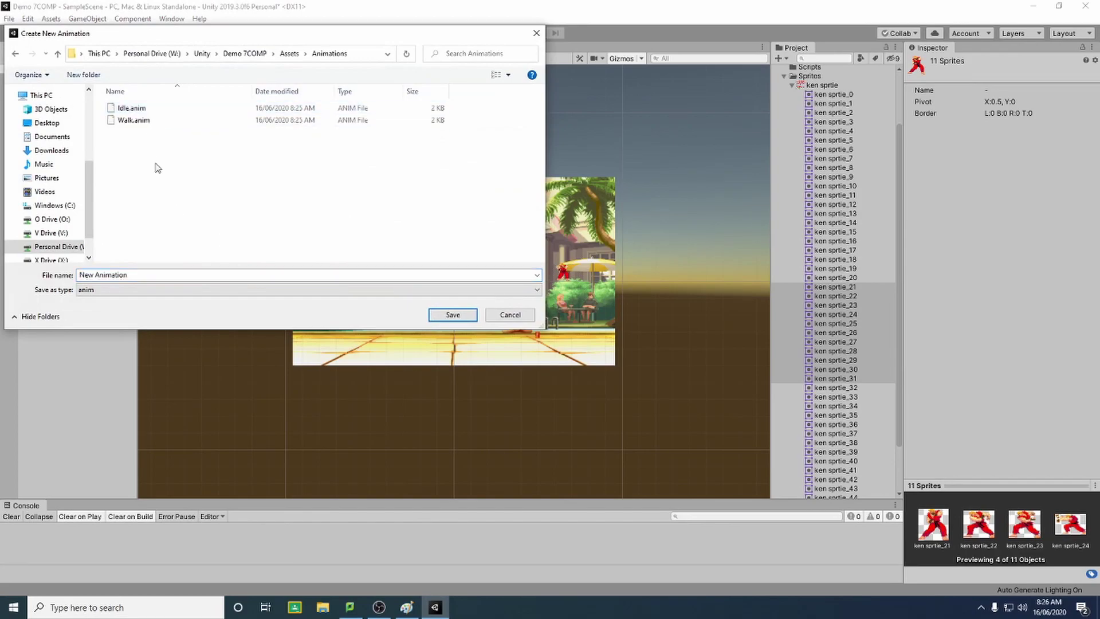
pyautogui.tripleClick(167, 274)
pyautogui.write('Ha')
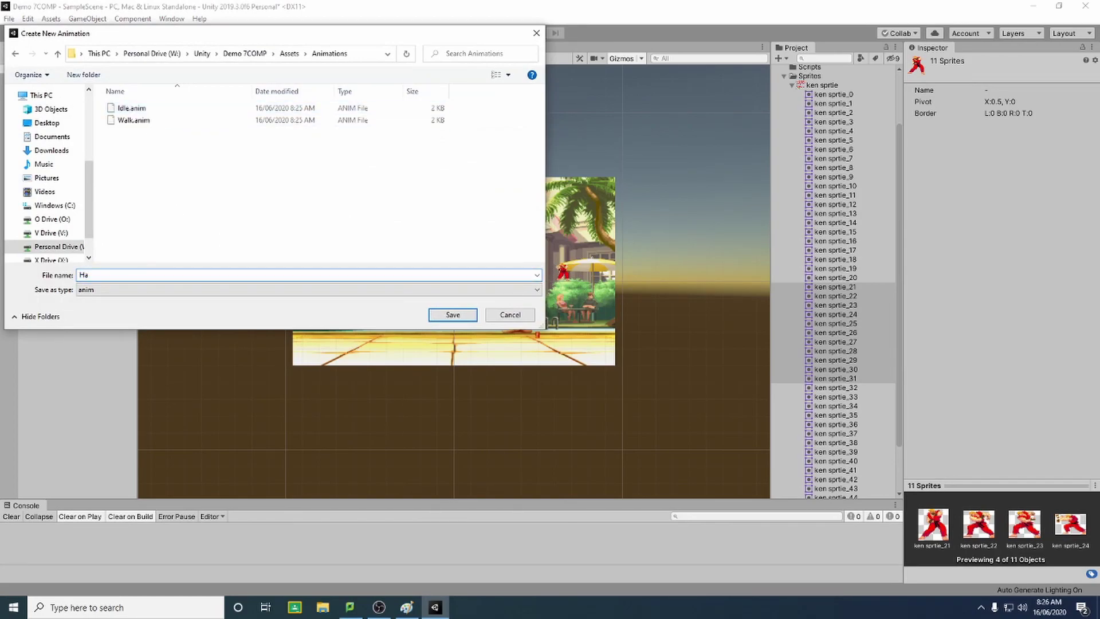
pyautogui.write('rduiken')
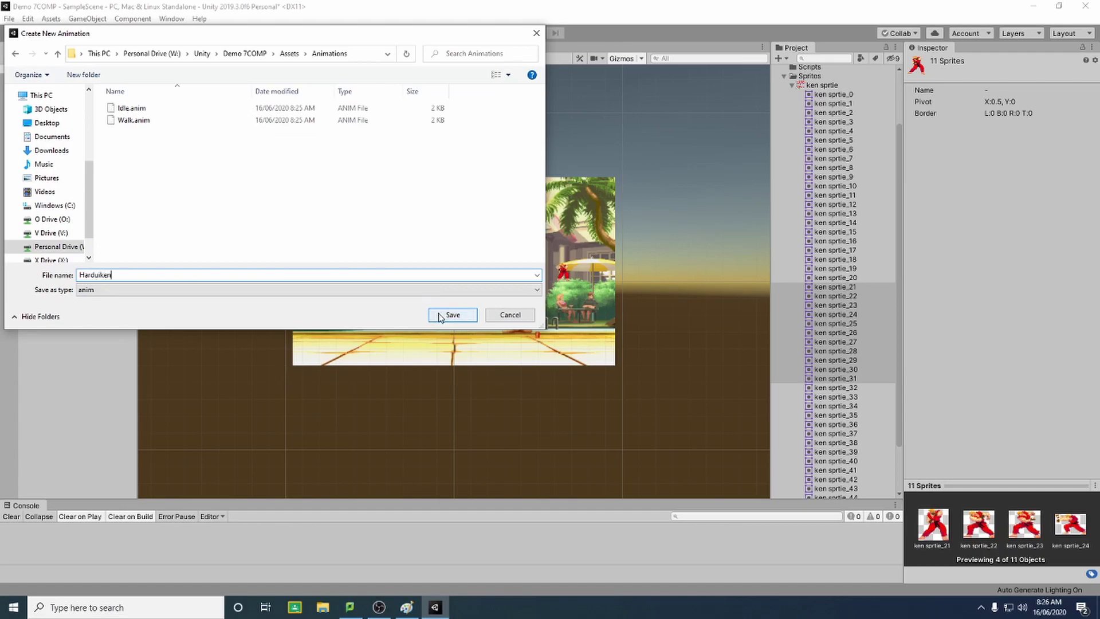
pyautogui.click(102, 275)
pyautogui.press('BackSpace')
pyautogui.write('o')
pyautogui.click(453, 315)
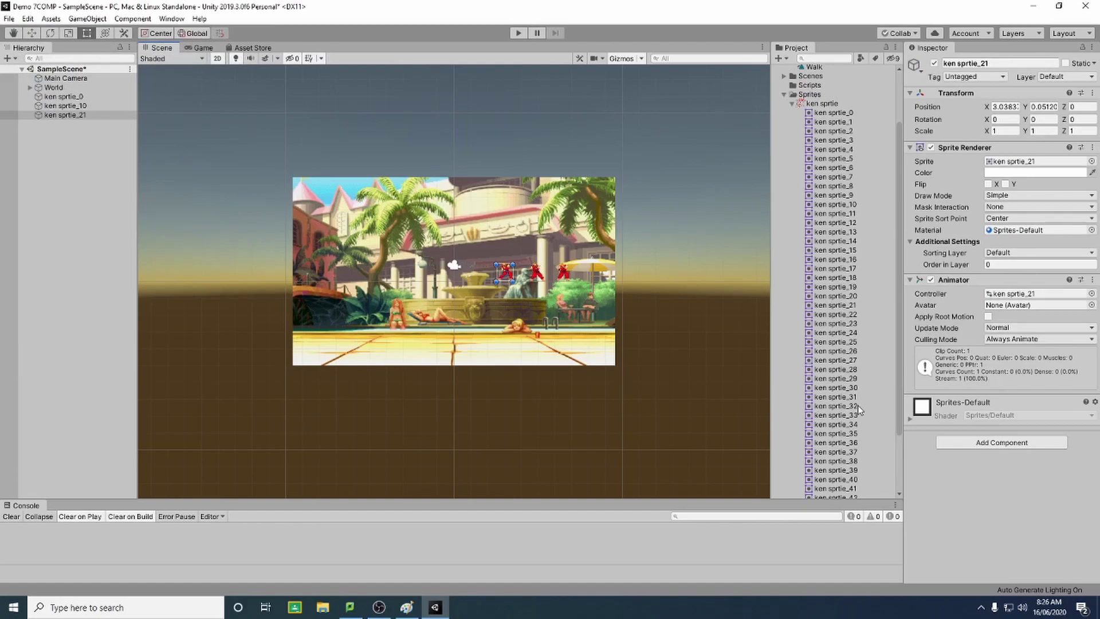
# Drop Ken frames 32–37 into the scene and save the clip as Crouch in Animations
pyautogui.click(857, 407)
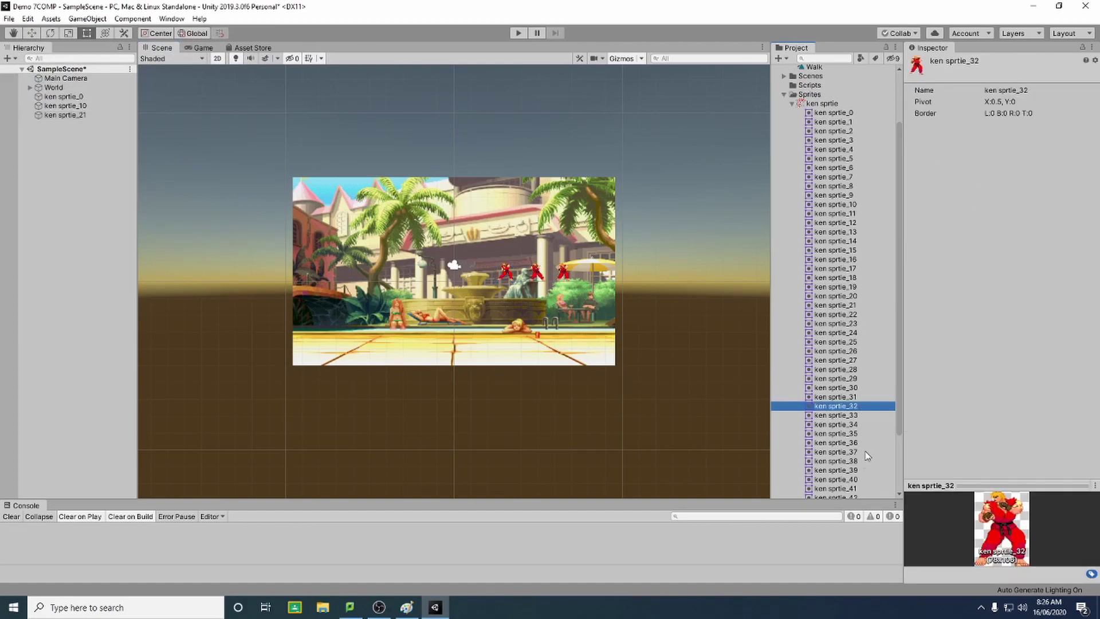
pyautogui.keyDown('shift'); pyautogui.click(849, 455); pyautogui.keyUp('shift')
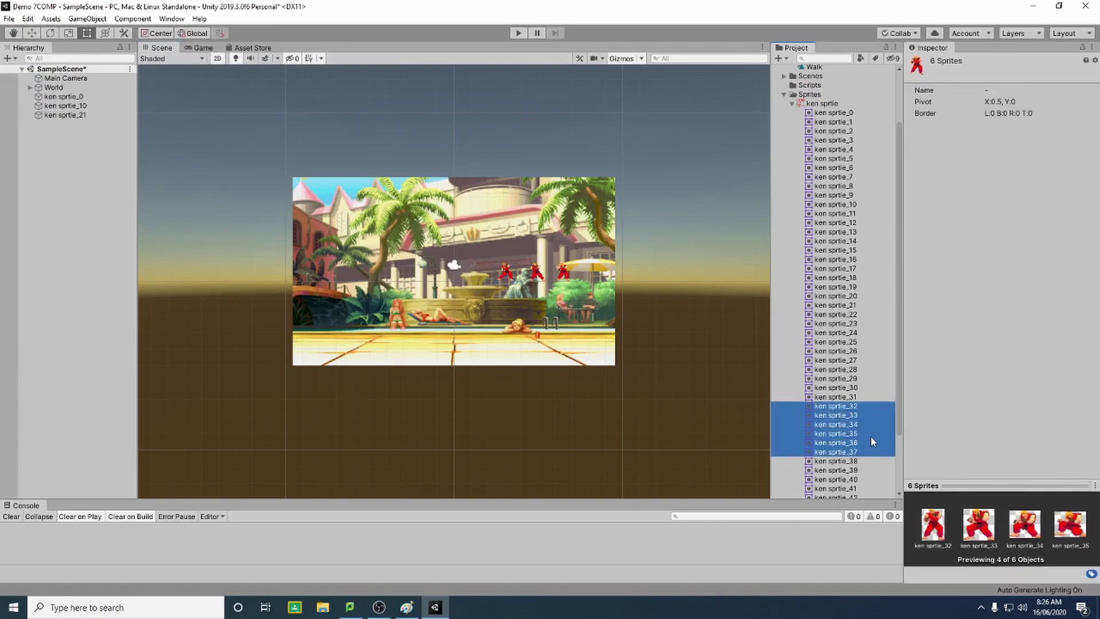
pyautogui.moveTo(871, 436); pyautogui.dragTo(476, 282)
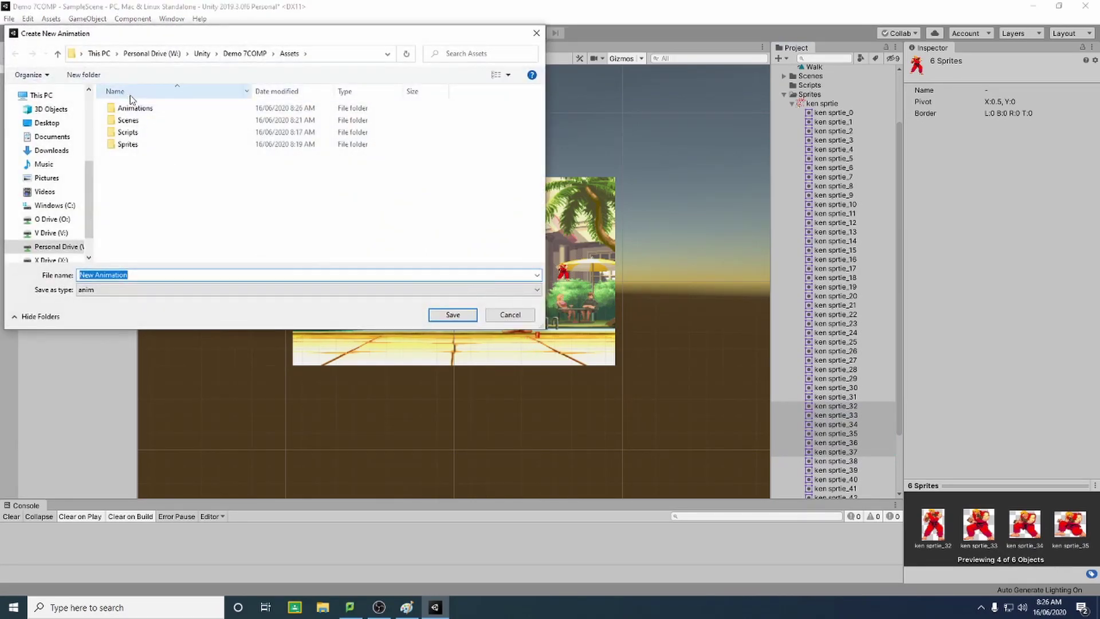
pyautogui.doubleClick(133, 108)
pyautogui.click(151, 277)
pyautogui.write('C')
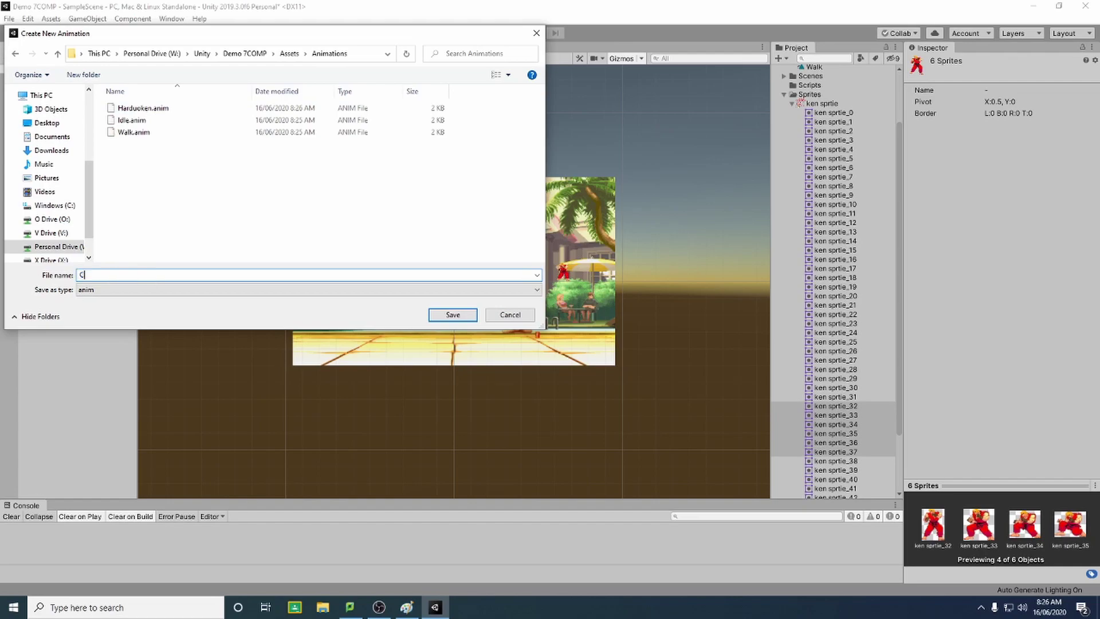
pyautogui.write('rouch')
pyautogui.click(455, 315)
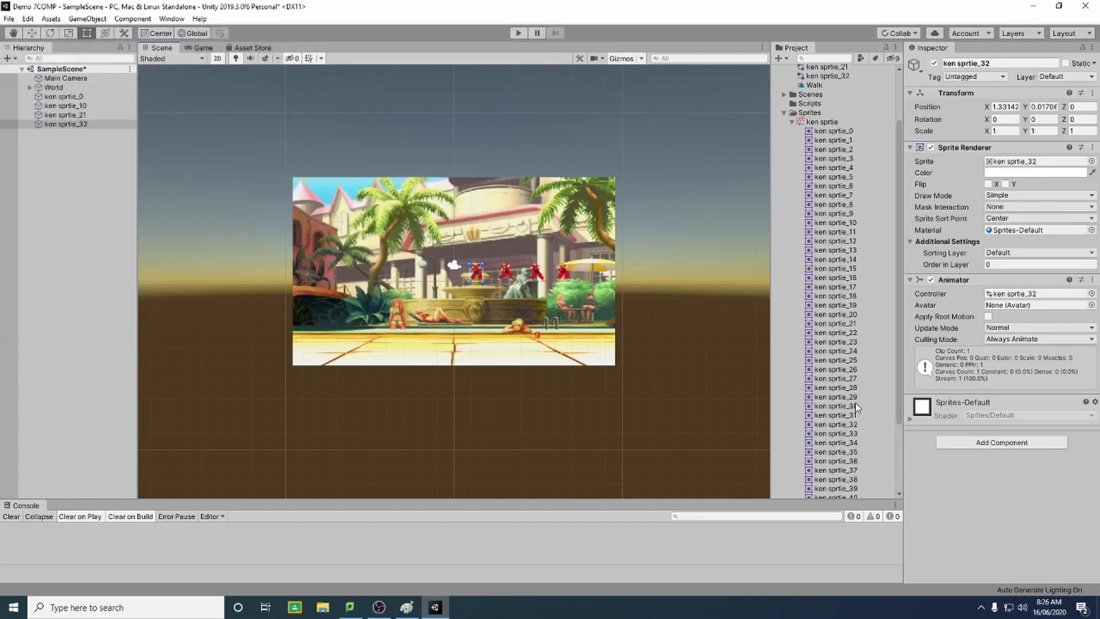
# Begin a jump clip from frames 37–48, then cancel it without saving
pyautogui.scroll(-3, 854, 408)
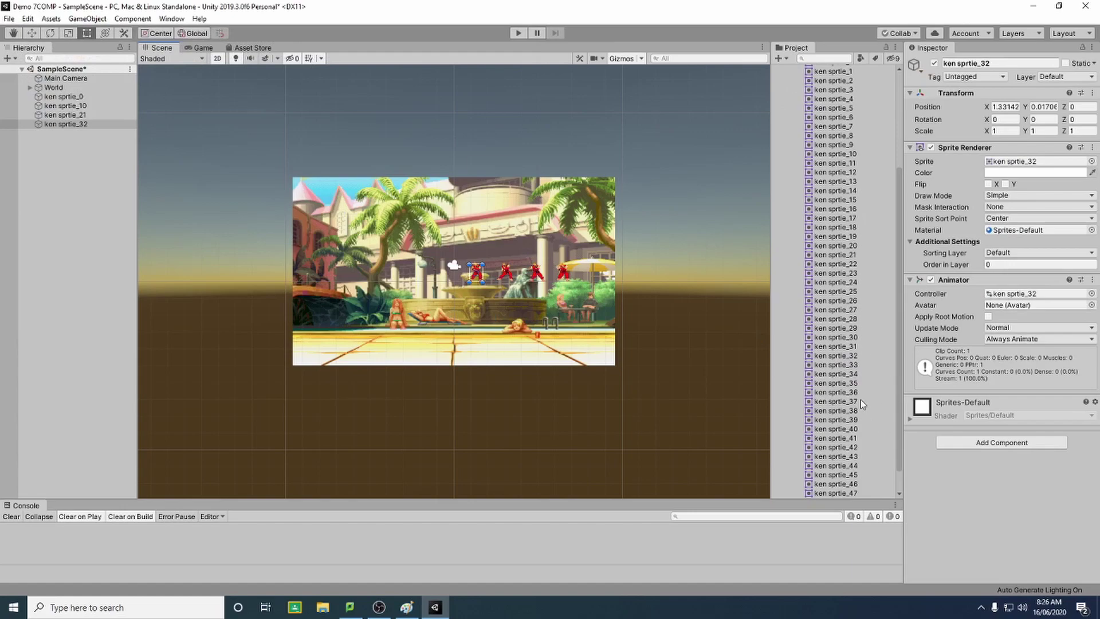
pyautogui.click(859, 402)
pyautogui.scroll(-2, 862, 427)
pyautogui.keyDown('shift'); pyautogui.click(849, 477); pyautogui.keyUp('shift')
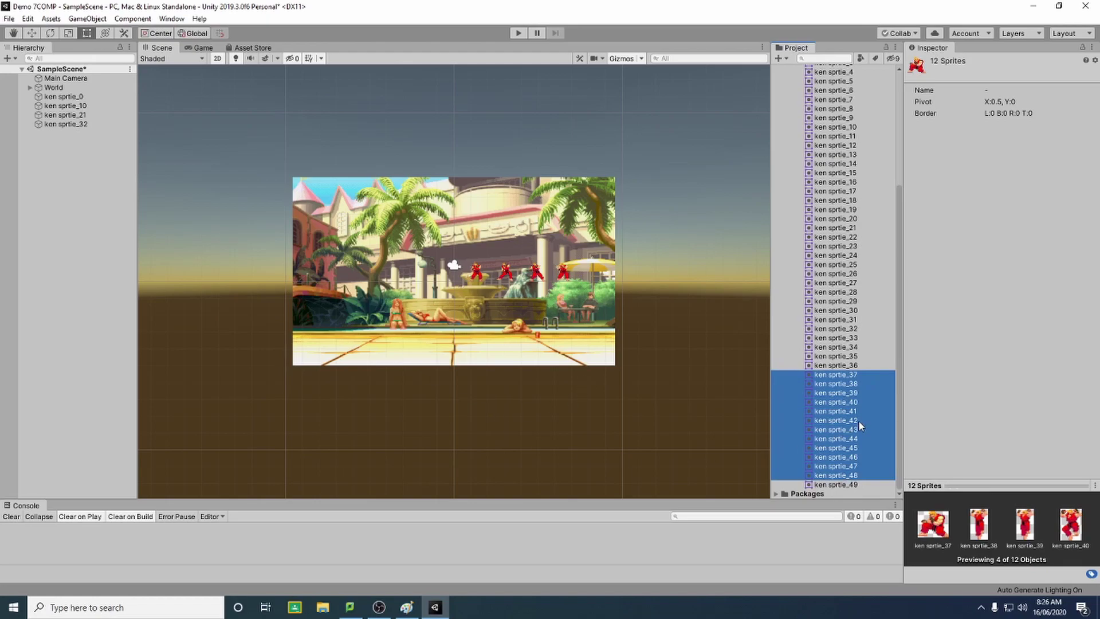
pyautogui.moveTo(858, 422); pyautogui.dragTo(435, 284)
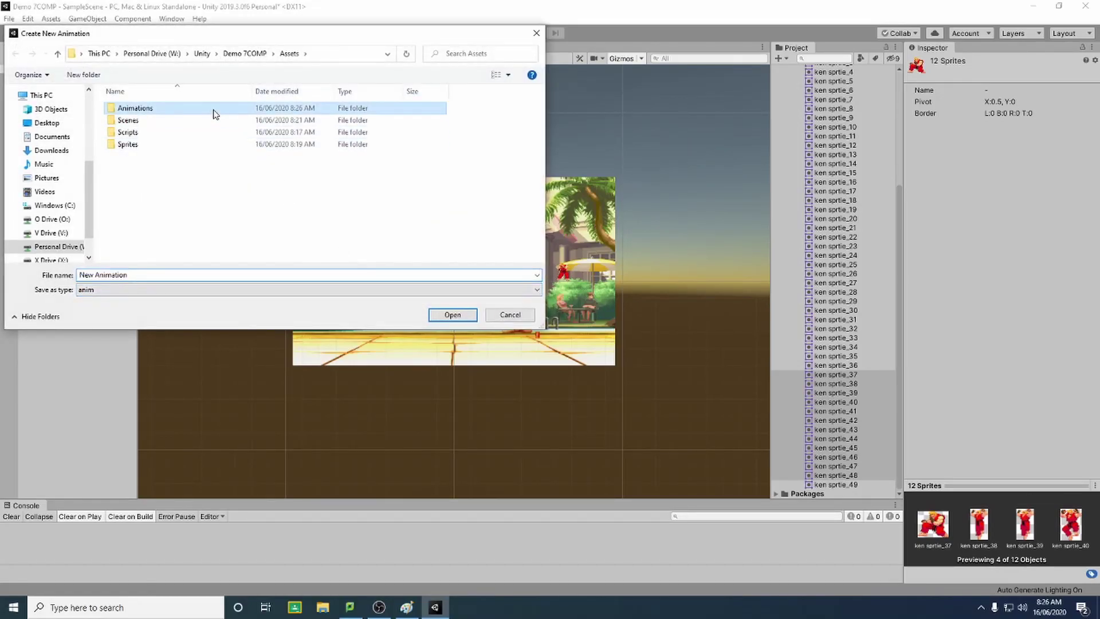
pyautogui.doubleClick(213, 114)
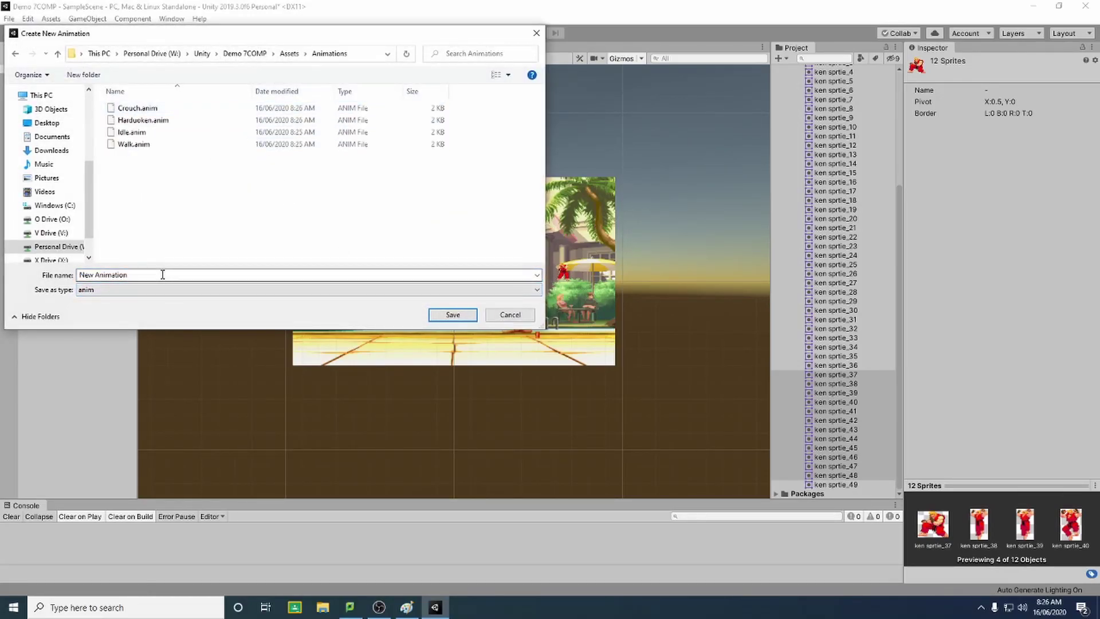
pyautogui.click(163, 274)
pyautogui.write('J')
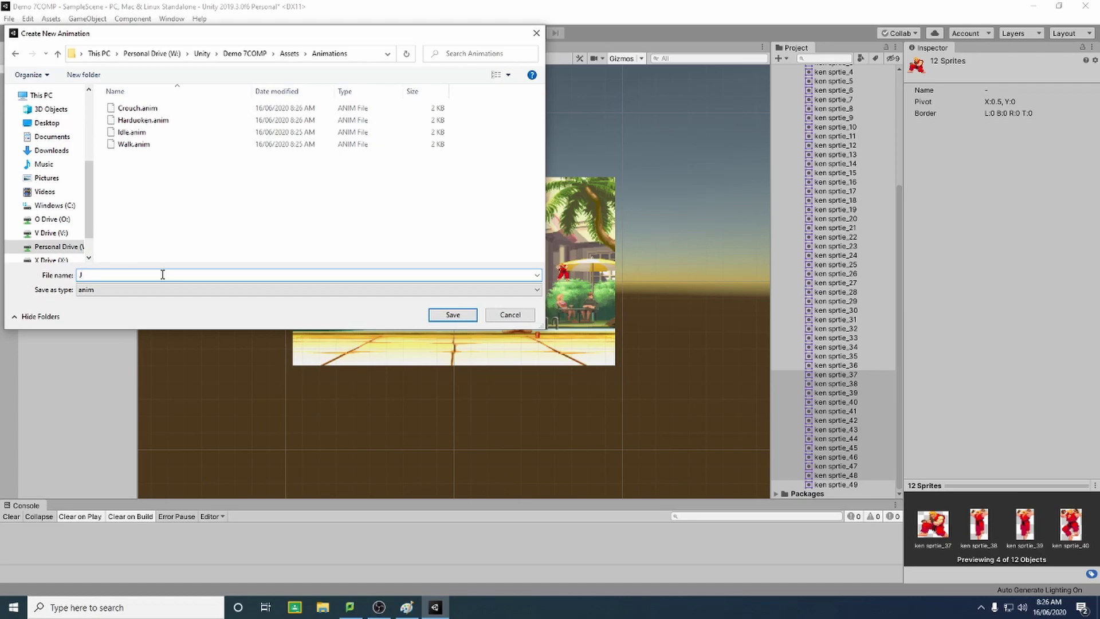
pyautogui.click(510, 314)
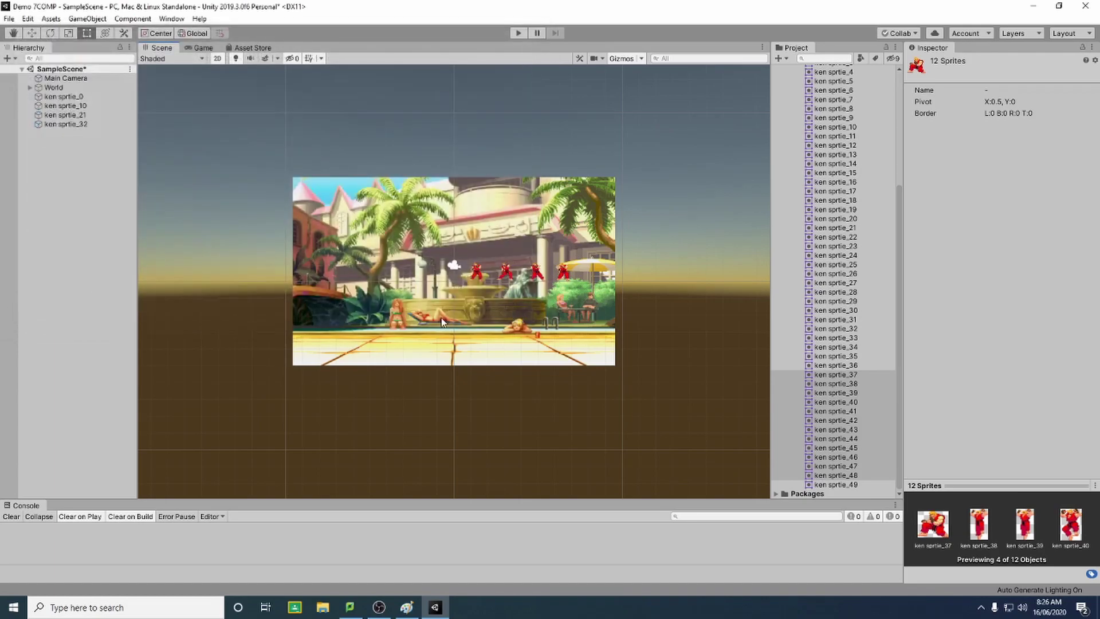
# Drop Ken frames 38–48 into the scene and save the clip as Jump in Animations
pyautogui.click(862, 384)
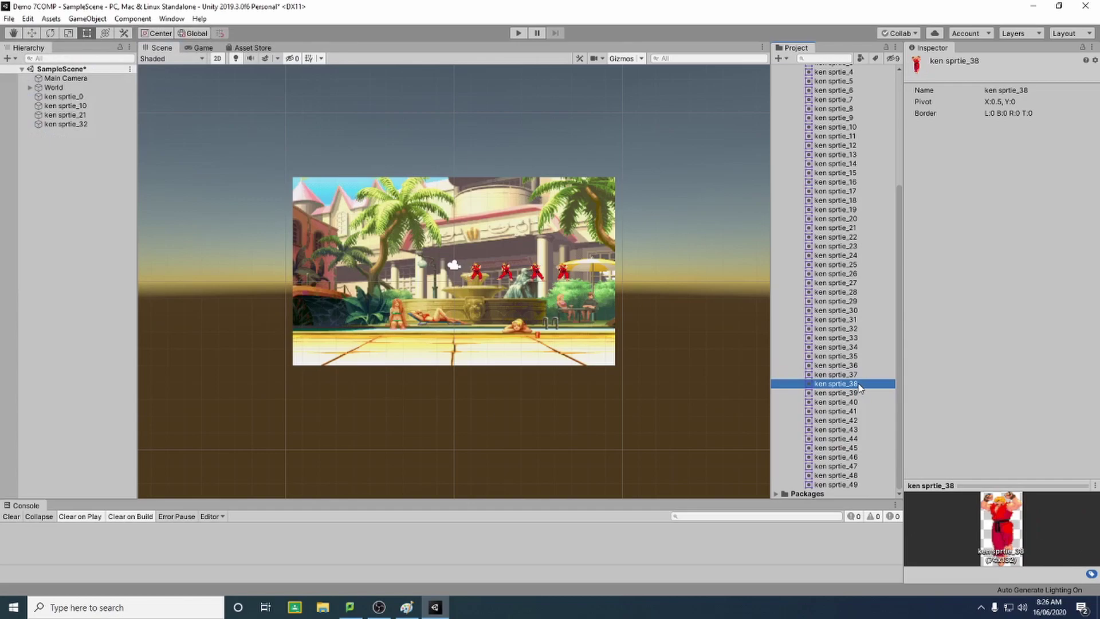
pyautogui.keyDown('shift'); pyautogui.click(856, 475); pyautogui.keyUp('shift')
pyautogui.moveTo(852, 388); pyautogui.dragTo(425, 265)
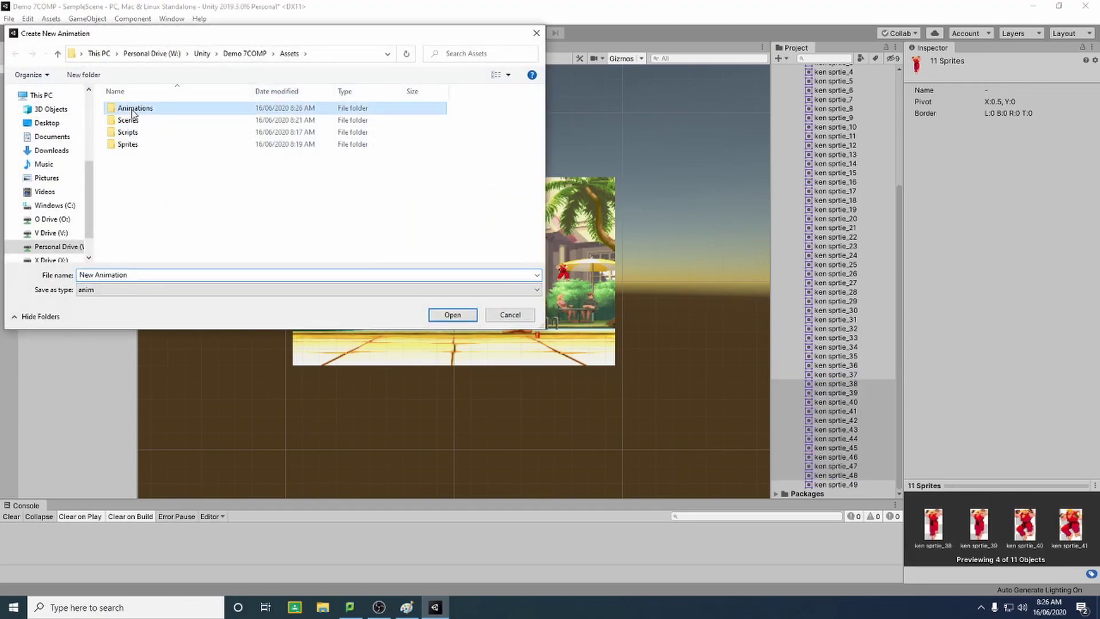
pyautogui.doubleClick(126, 108)
pyautogui.write('Ju')
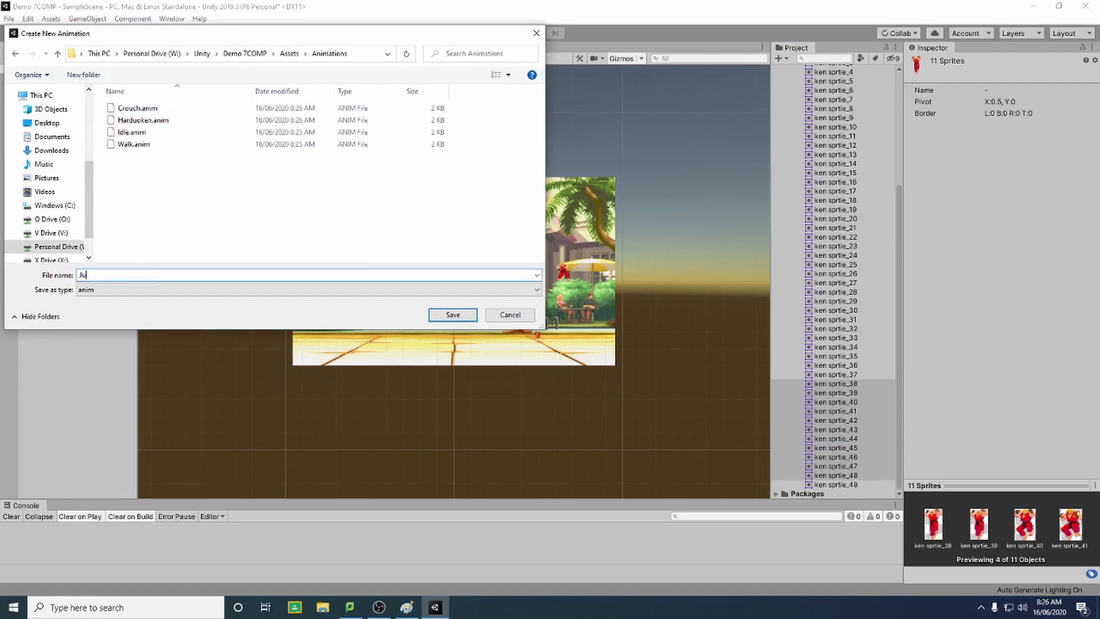
pyautogui.write('mp')
pyautogui.click(448, 311)
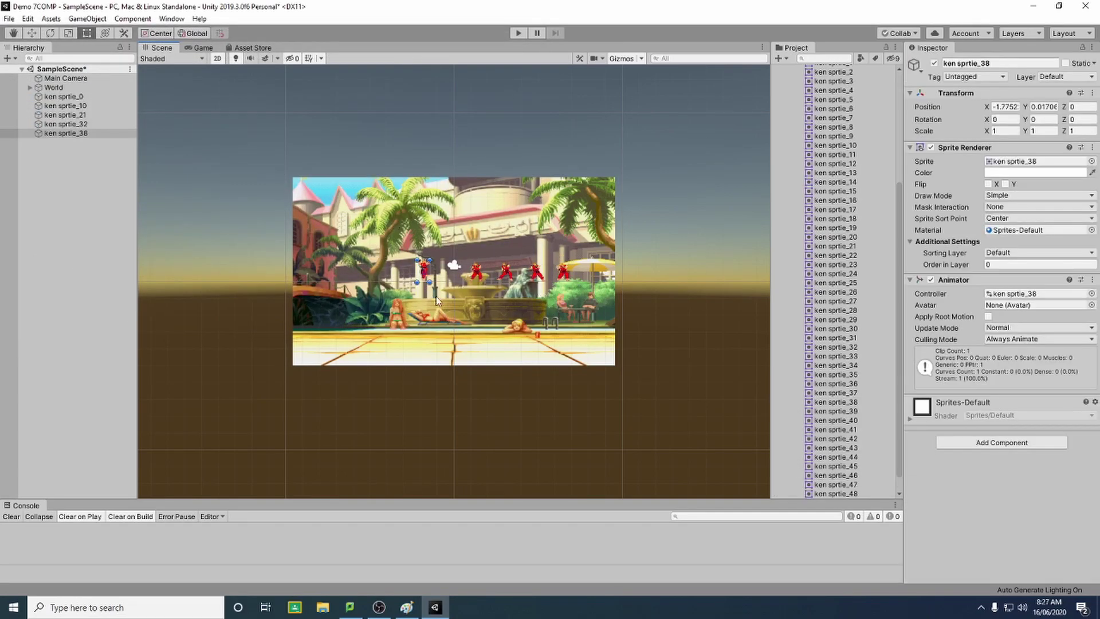
pyautogui.scroll(5, 831, 229)
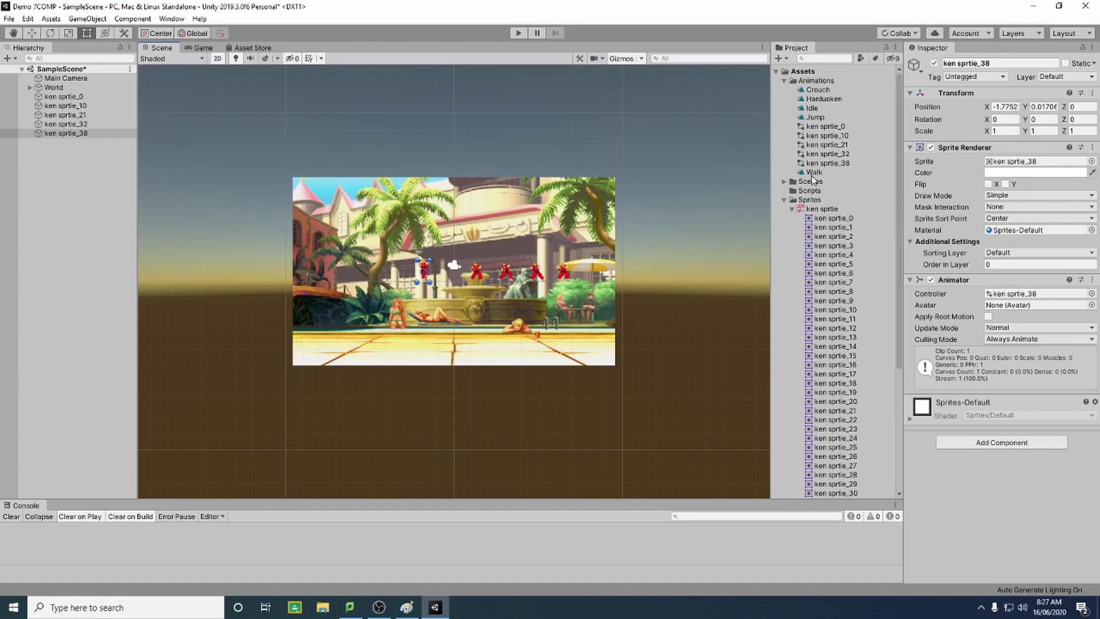
pyautogui.click(685, 193)
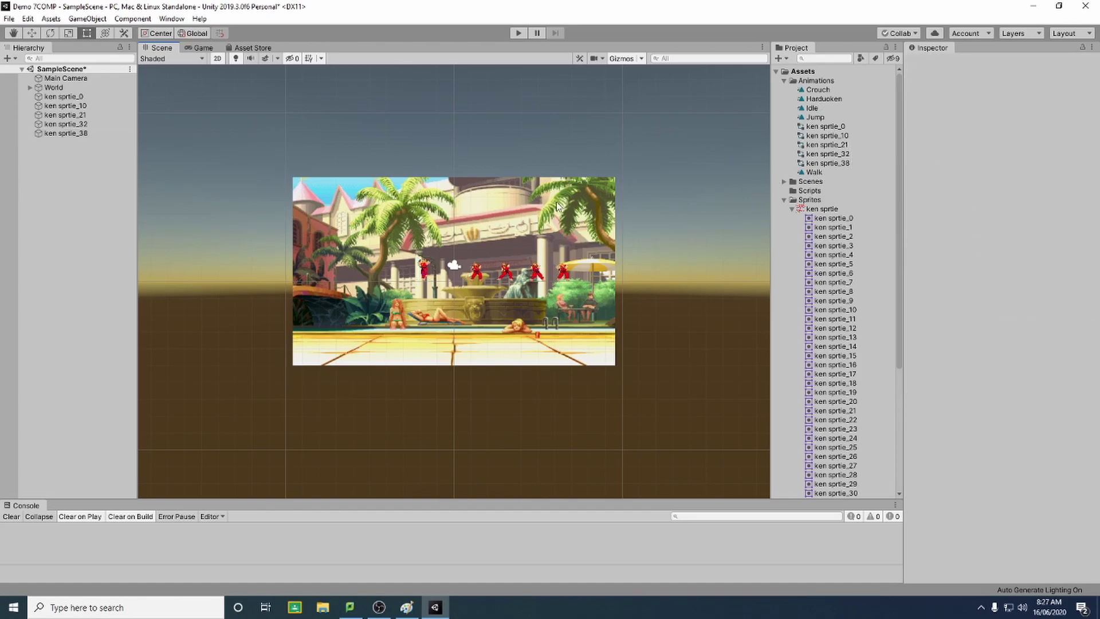
pyautogui.click(519, 34)
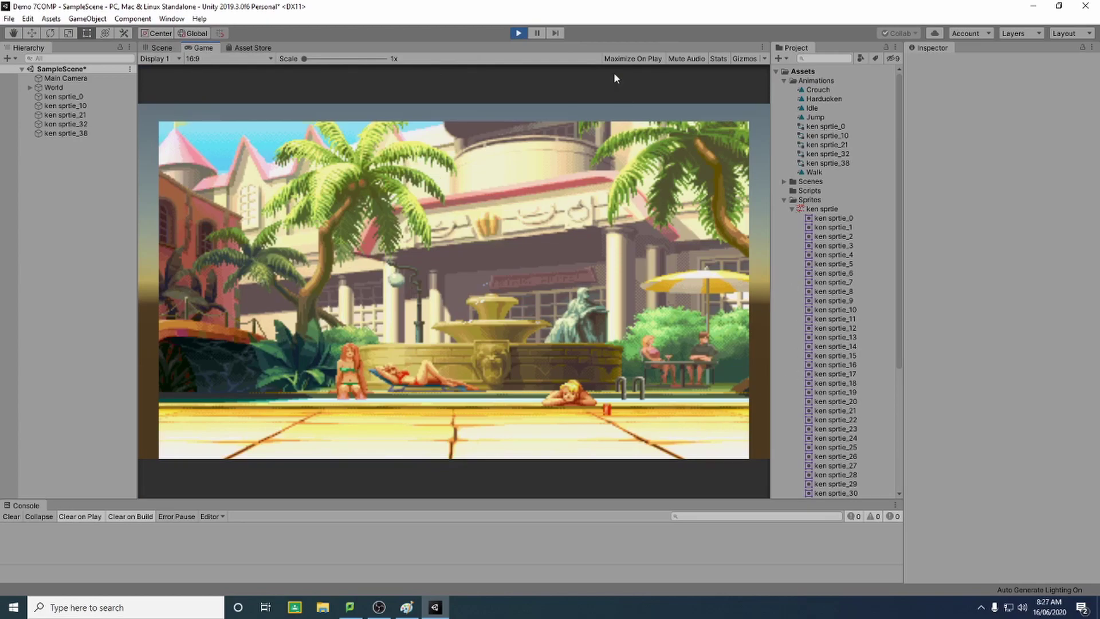
pyautogui.click(519, 35)
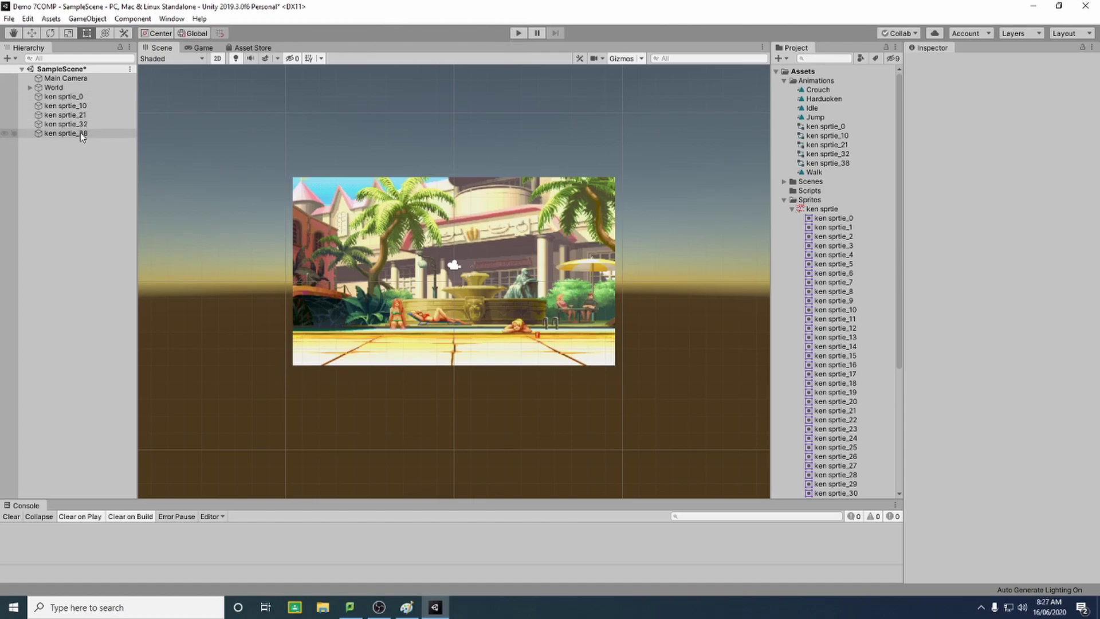
# Set the World object's Position Z to 1, then play the scene
pyautogui.click(29, 87)
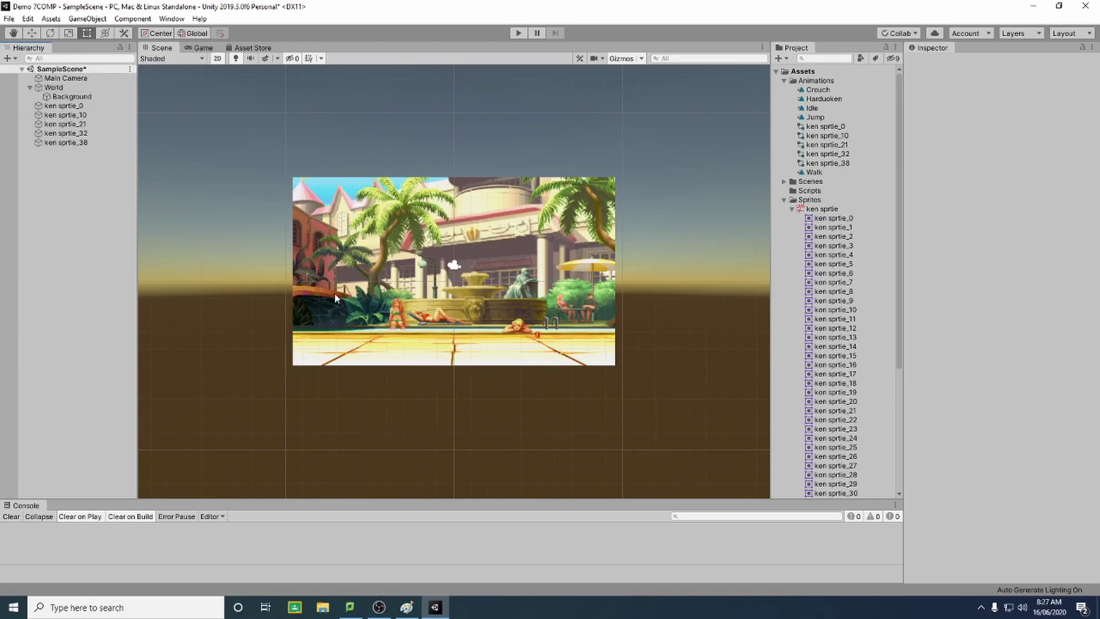
pyautogui.click(43, 86)
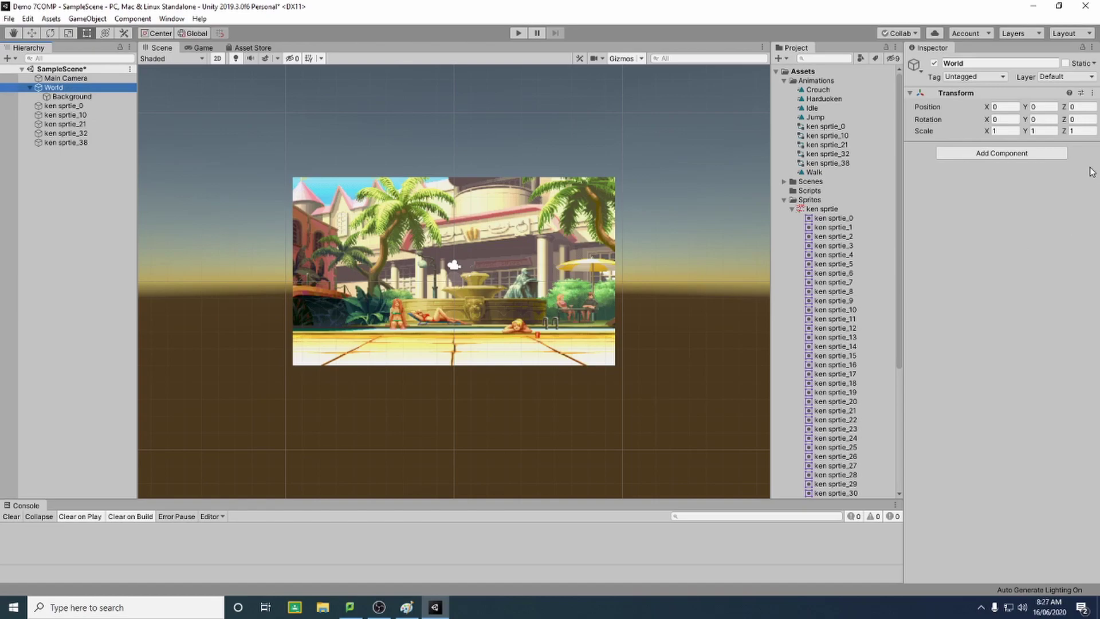
pyautogui.click(1084, 109)
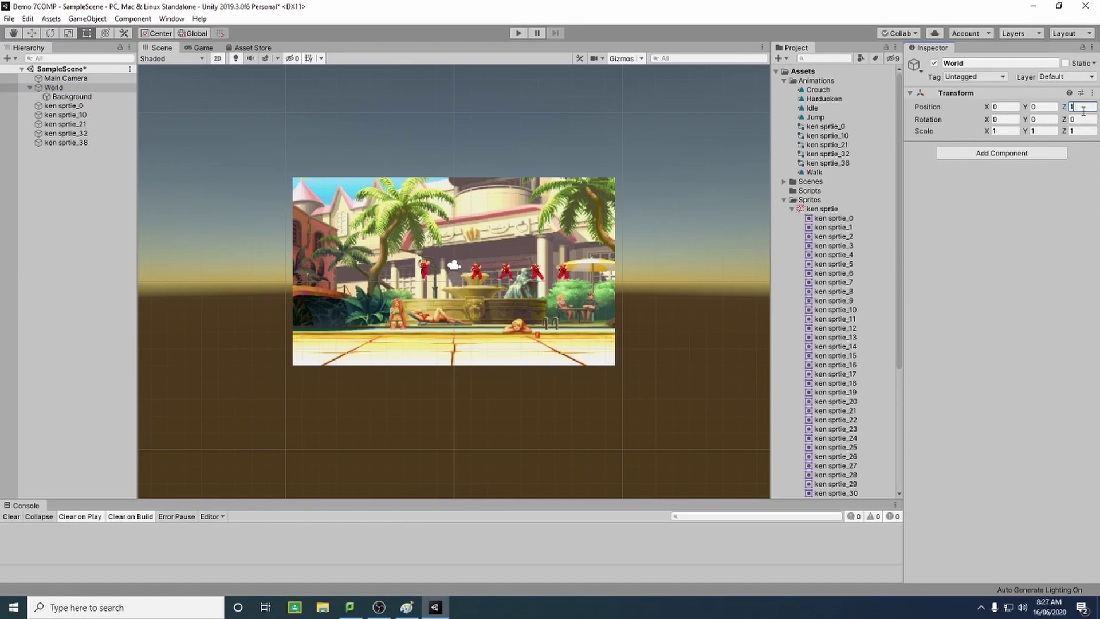
pyautogui.click(635, 221)
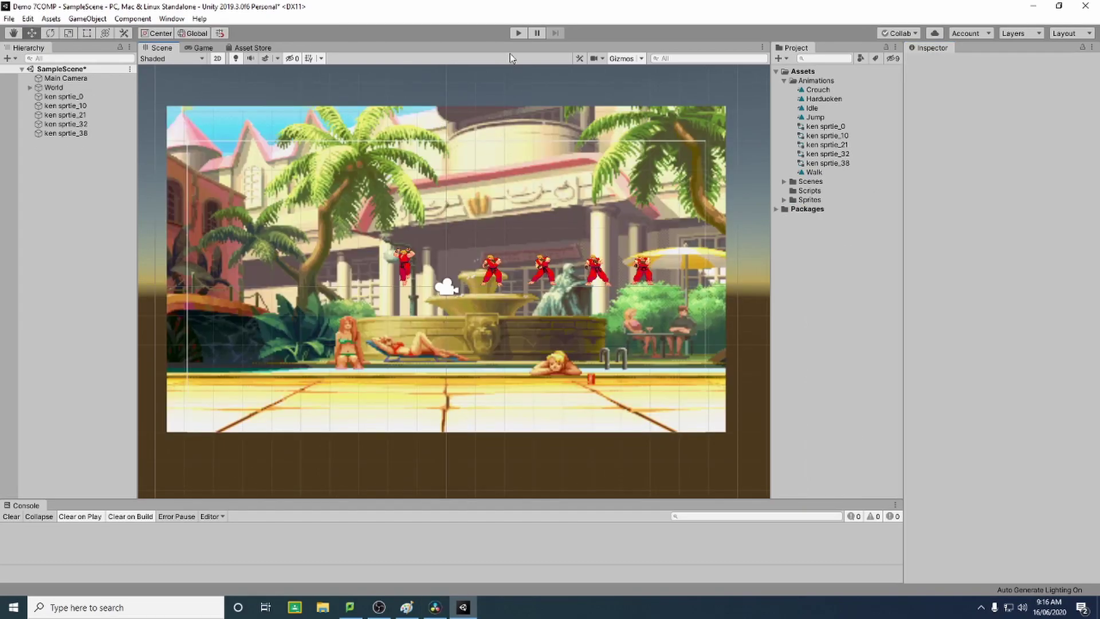
pyautogui.click(517, 33)
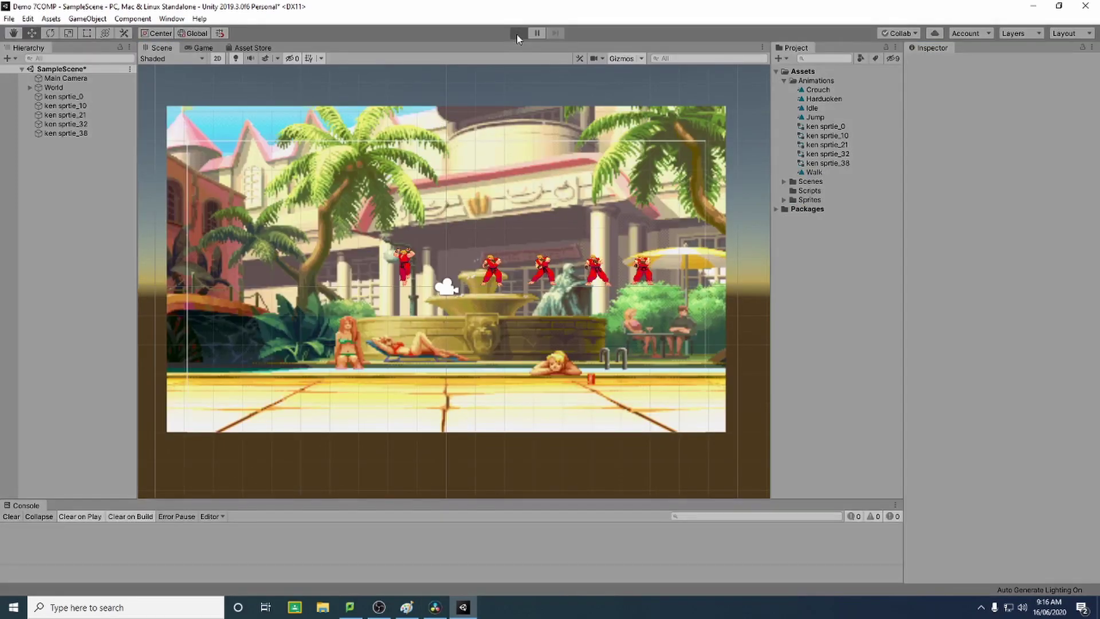